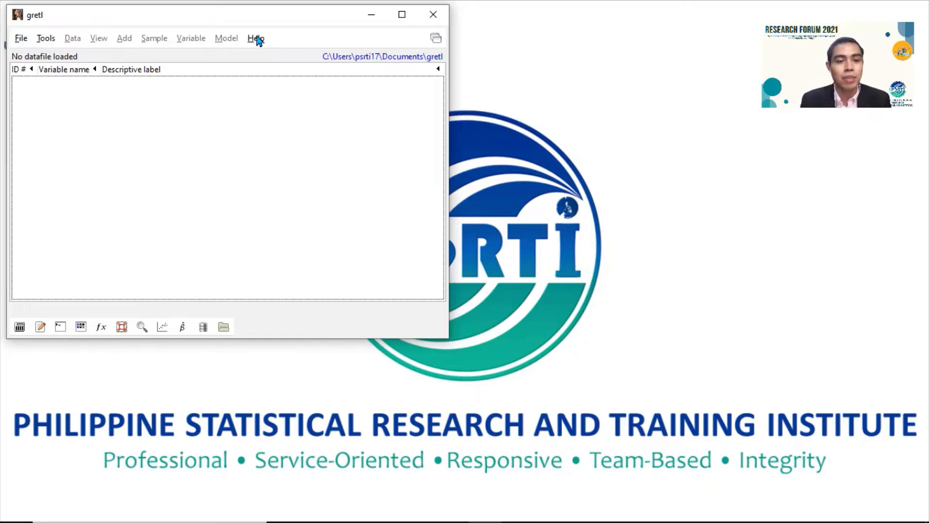
pyautogui.click(258, 39)
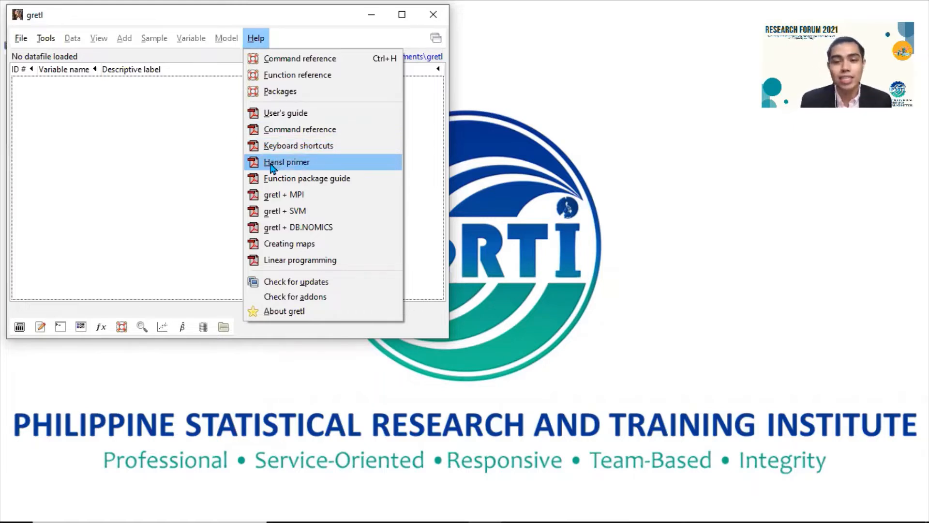
pyautogui.click(124, 165)
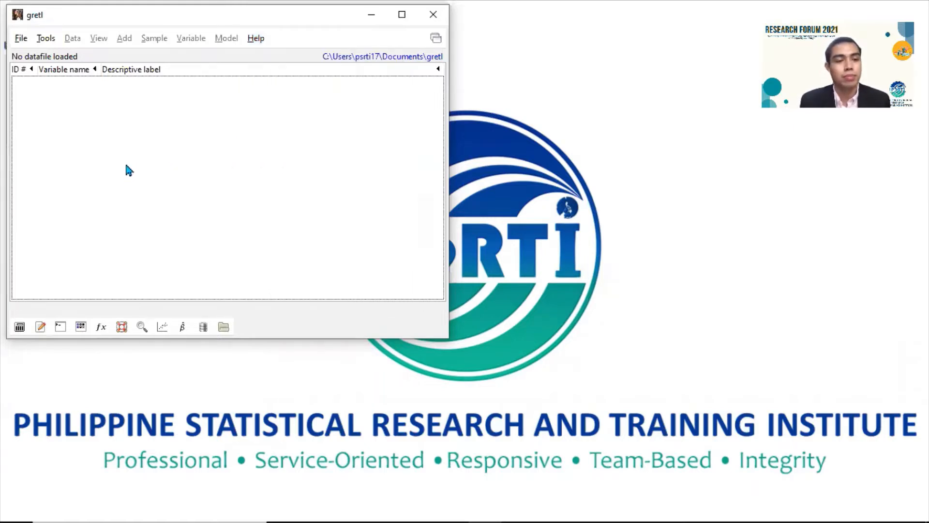
# Examine which file types are supported for opening a user data file, without opening one
pyautogui.click(24, 38)
pyautogui.moveTo(30, 61)
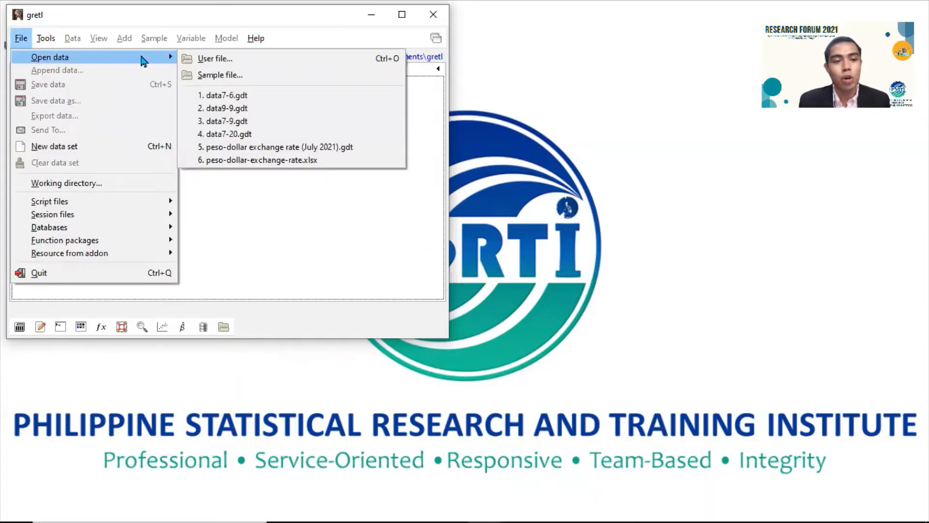
pyautogui.click(220, 59)
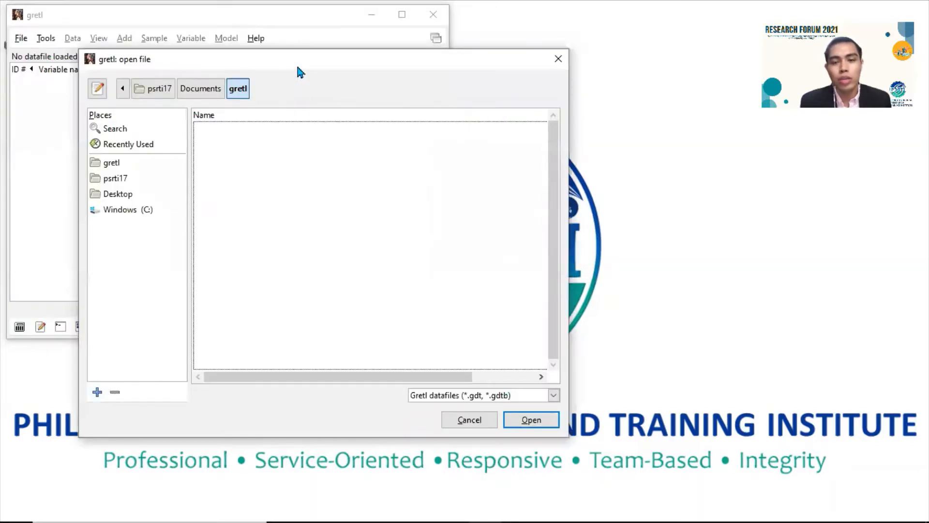
pyautogui.click(486, 395)
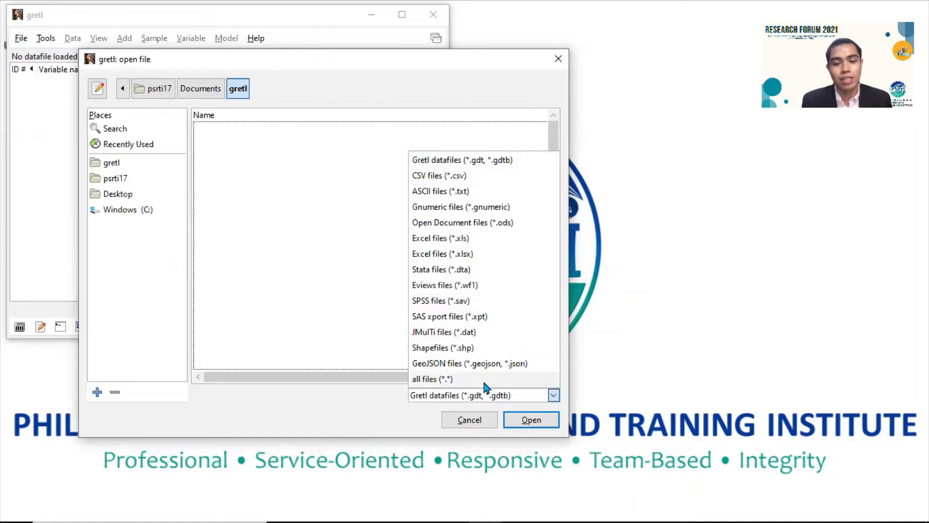
pyautogui.click(470, 420)
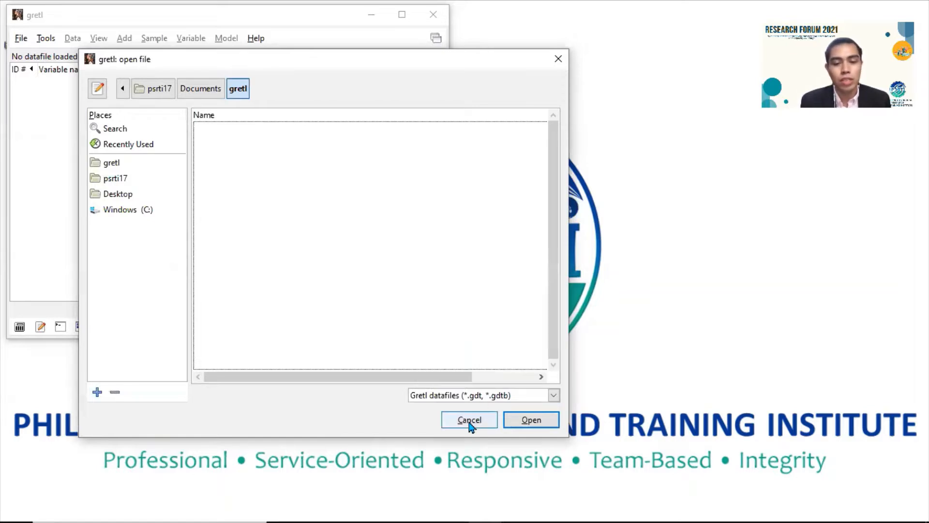
pyautogui.click(469, 420)
# Bring up the sample data files and look through the Gretl, Greene and Ramanathan collections
pyautogui.click(21, 39)
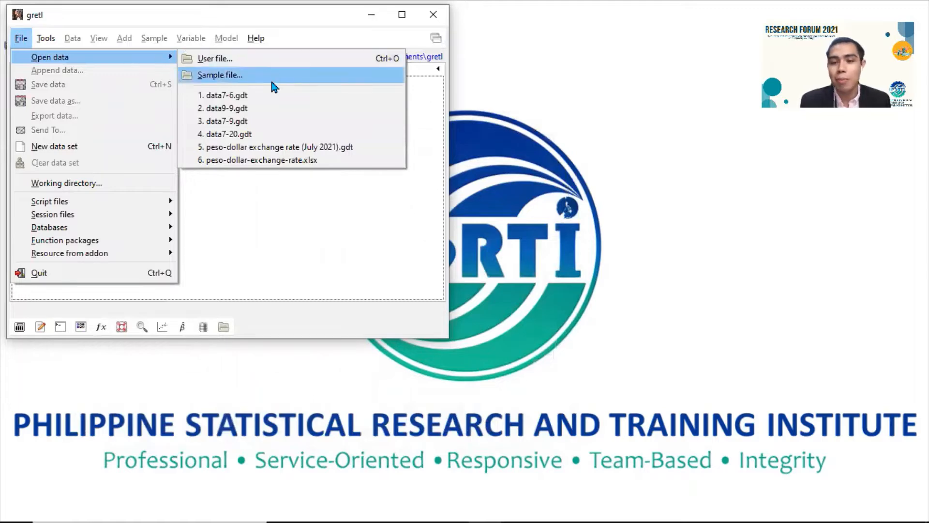
pyautogui.click(220, 75)
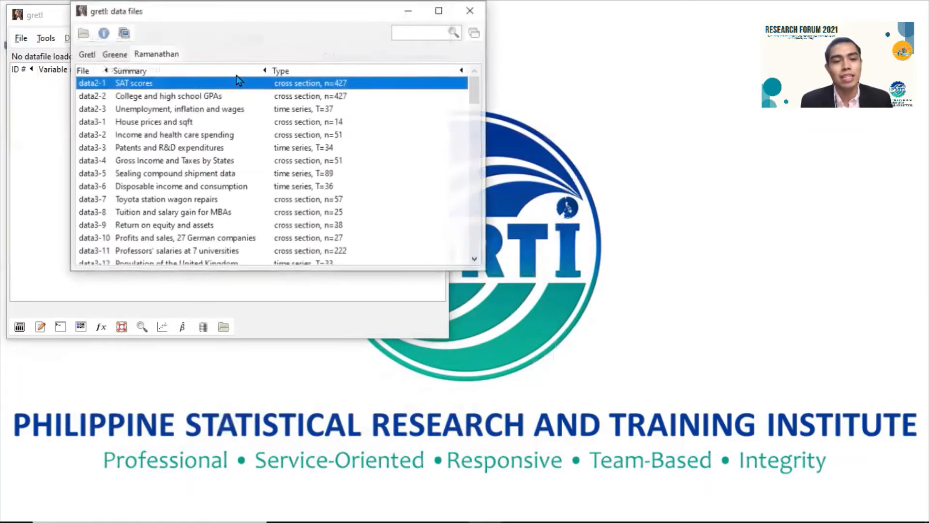
pyautogui.moveTo(184, 13); pyautogui.dragTo(187, 56)
pyautogui.click(92, 99)
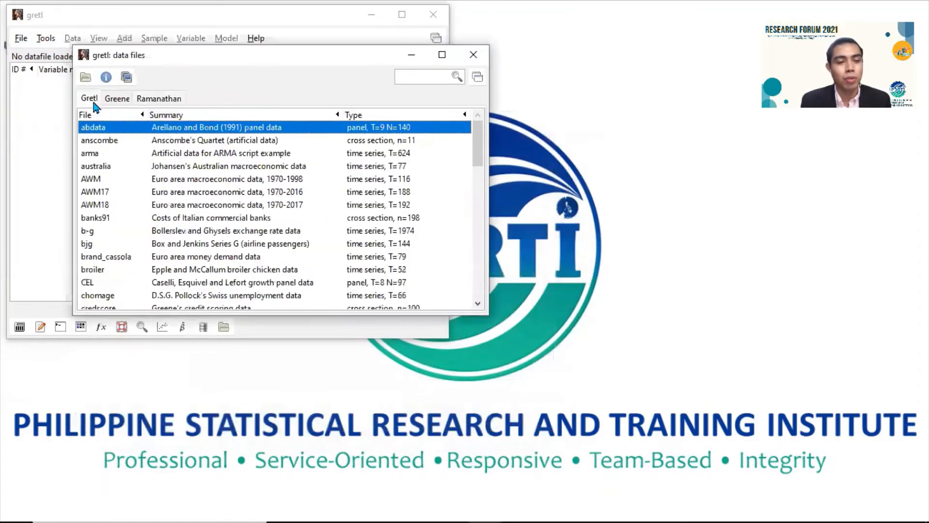
pyautogui.click(117, 99)
pyautogui.click(153, 99)
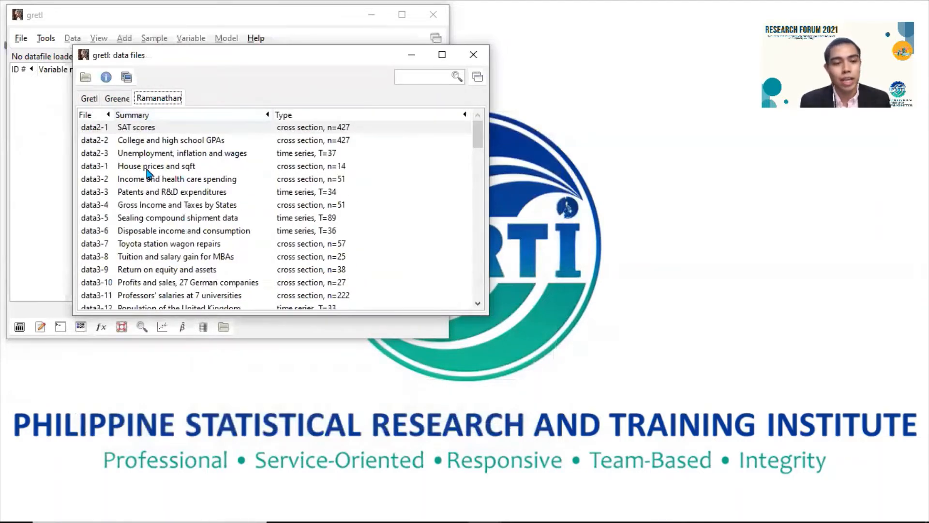
# Open the Ramanathan sample dataset data7-6, Poverty rates and determinants
pyautogui.scroll(-3, 126, 222)
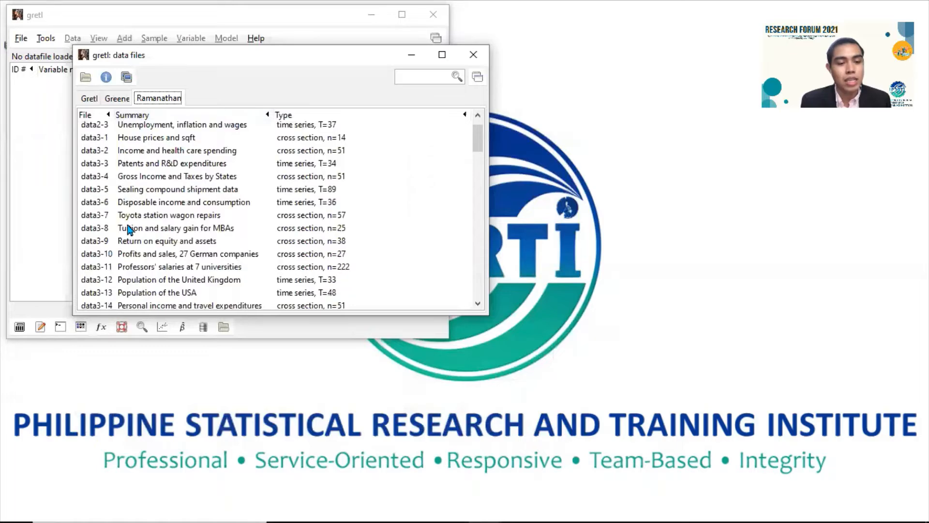
pyautogui.scroll(-3, 129, 231)
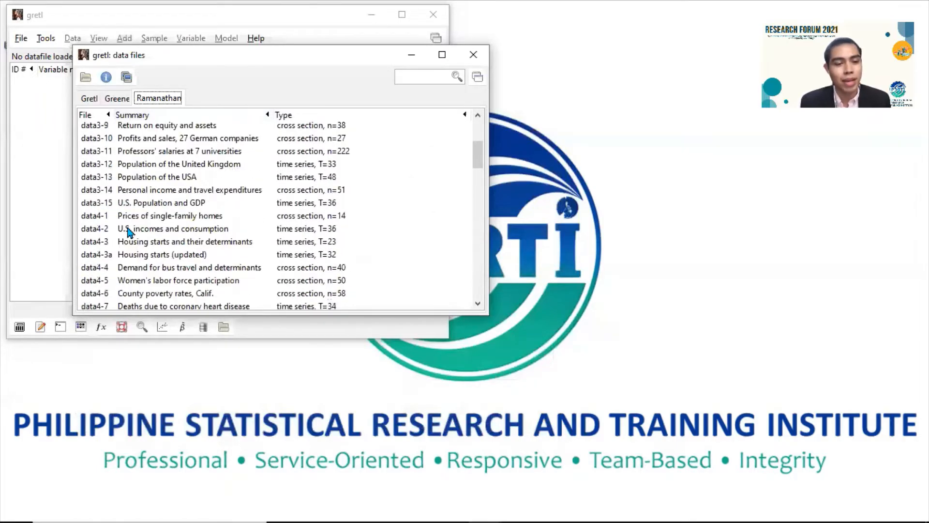
pyautogui.scroll(-6, 118, 250)
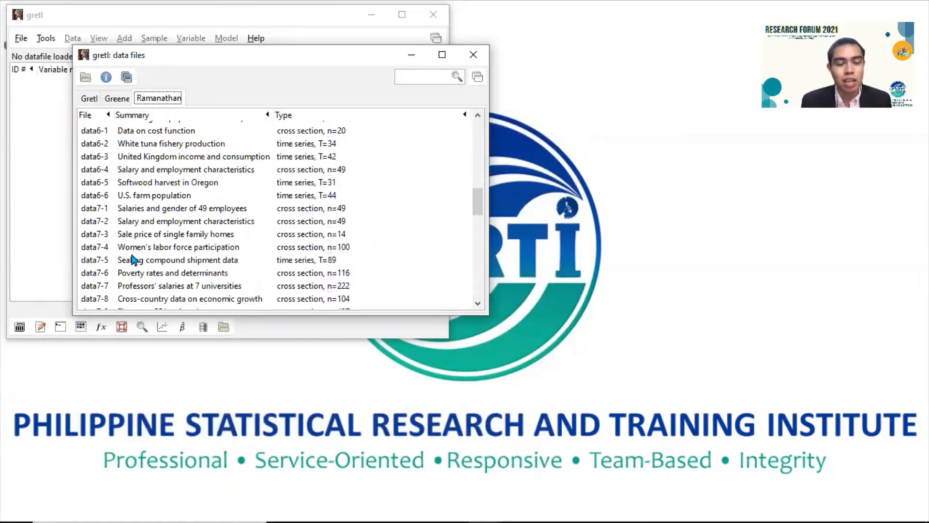
pyautogui.click(112, 274)
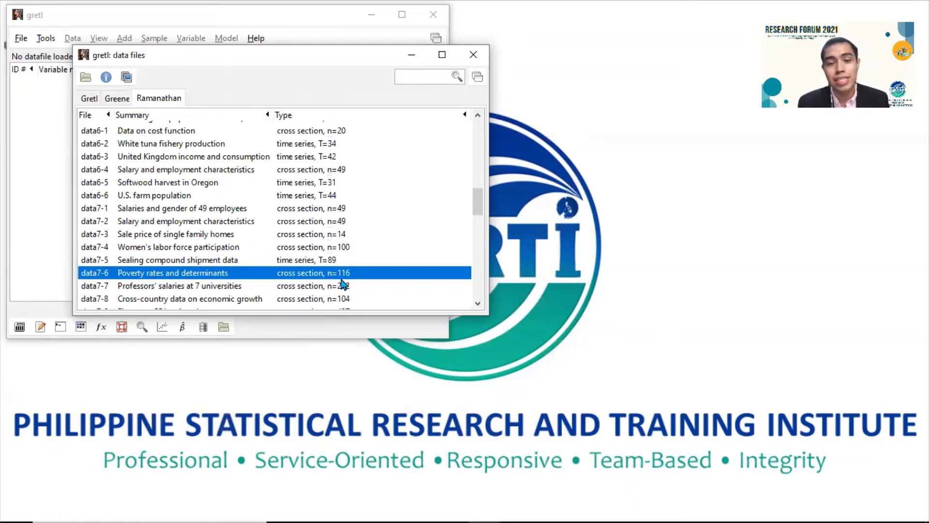
pyautogui.doubleClick(229, 276)
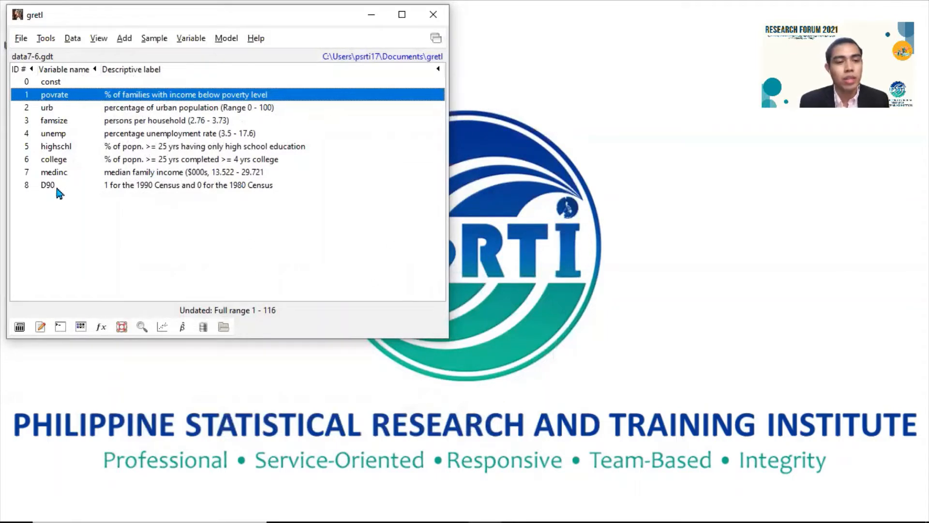
pyautogui.moveTo(68, 97); pyautogui.dragTo(71, 189)
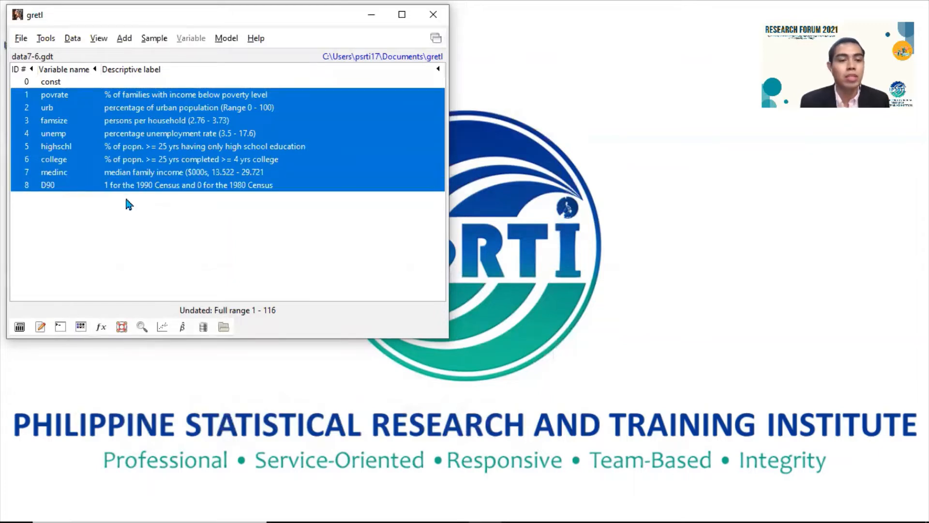
pyautogui.click(126, 99)
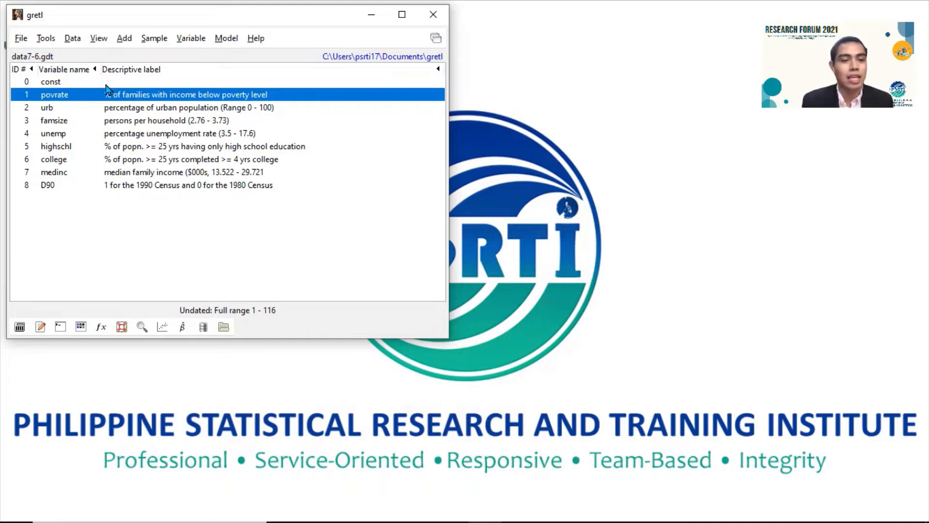
# Generate full summary statistics for povrate, urb, famsize and unemp, and place the output beside the main window
pyautogui.click(97, 42)
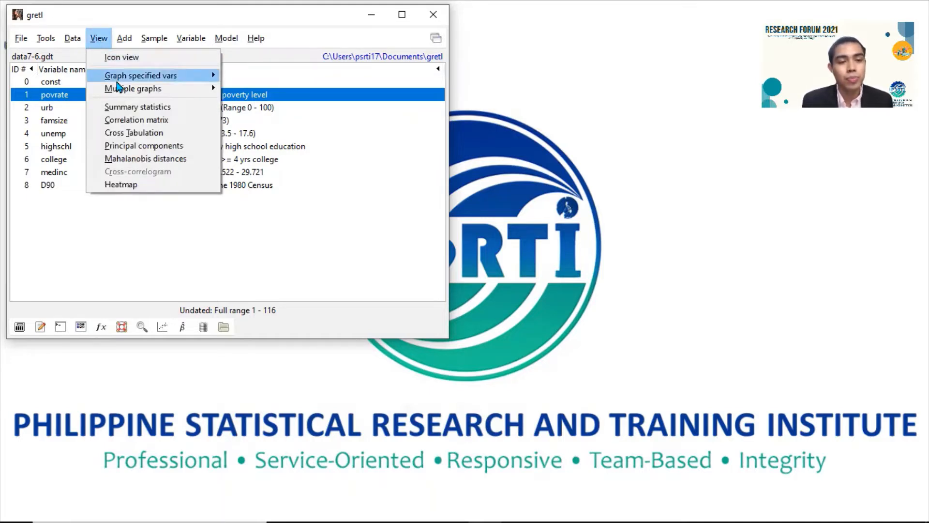
pyautogui.click(121, 108)
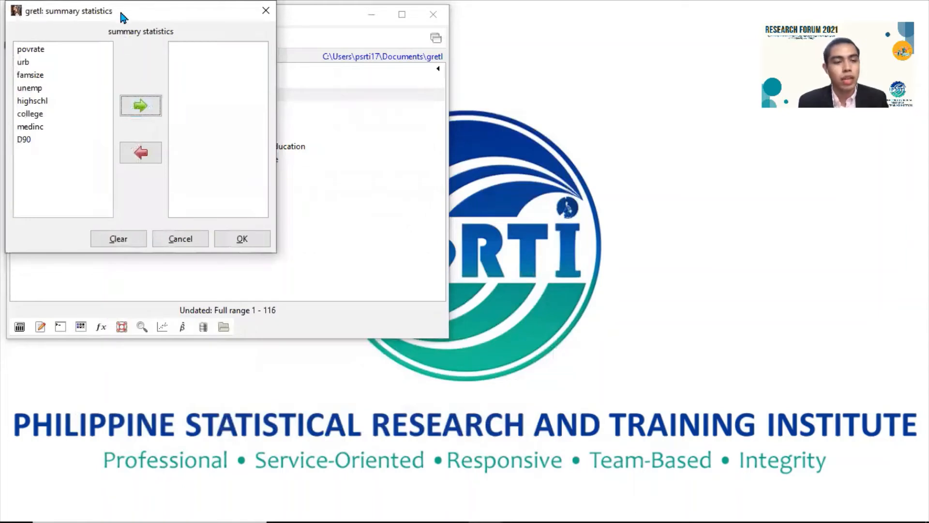
pyautogui.moveTo(121, 14); pyautogui.dragTo(161, 92)
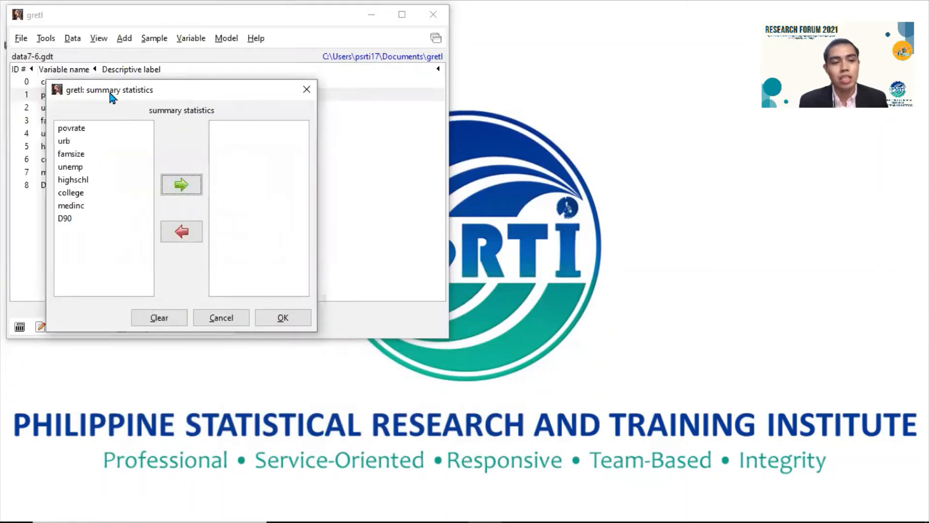
pyautogui.moveTo(86, 129); pyautogui.dragTo(85, 168)
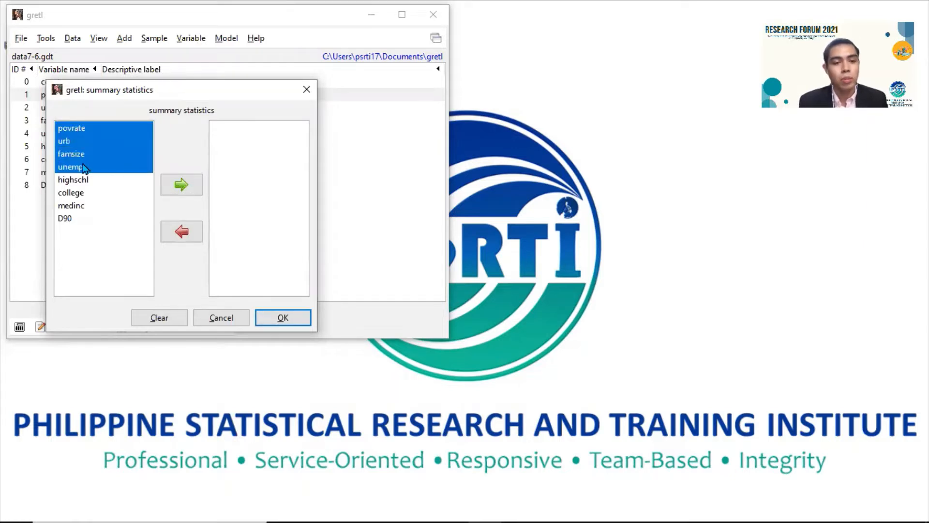
pyautogui.click(181, 184)
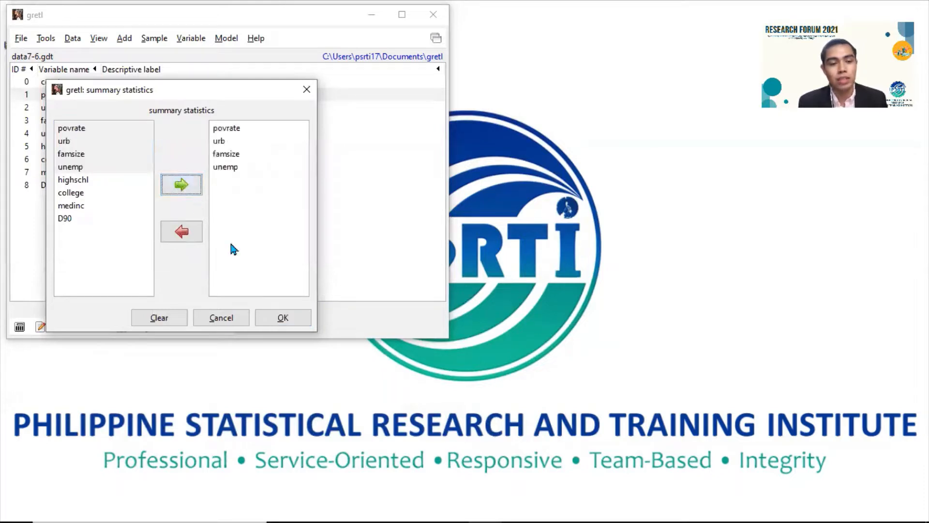
pyautogui.click(279, 319)
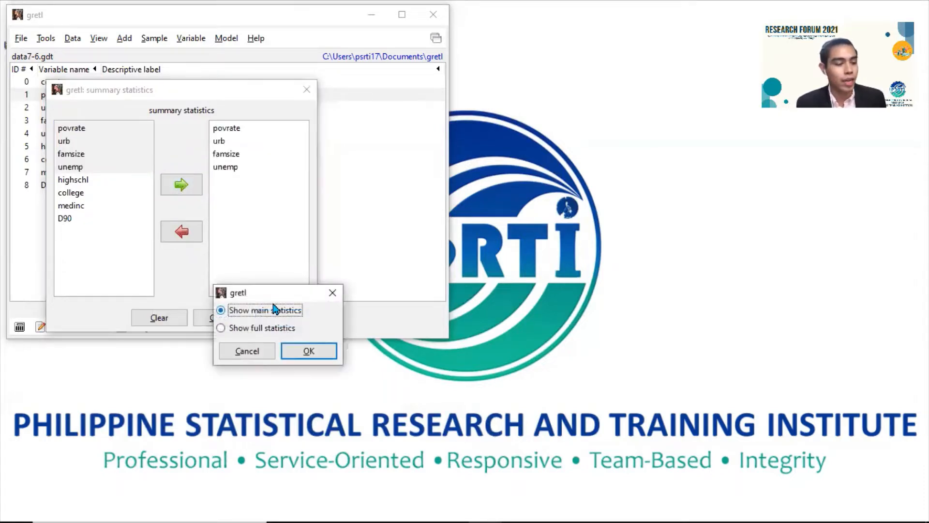
pyautogui.click(285, 327)
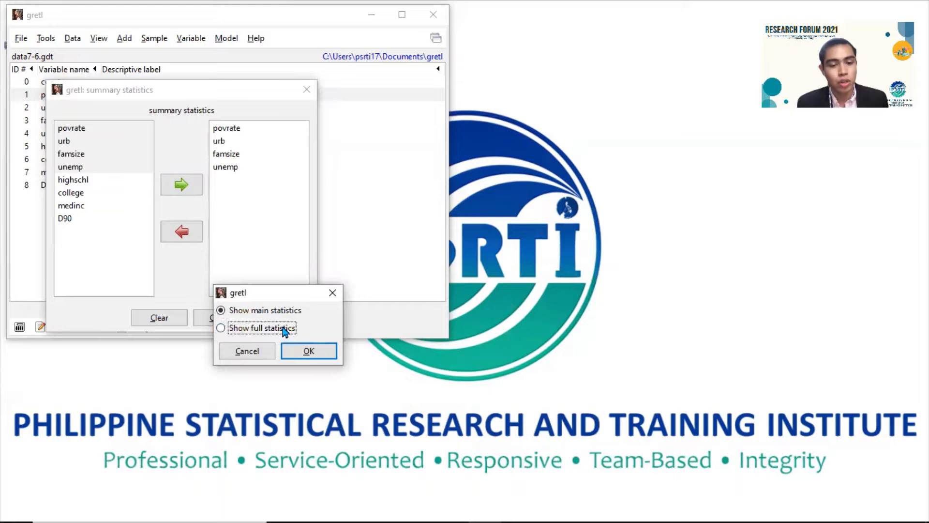
pyautogui.click(303, 351)
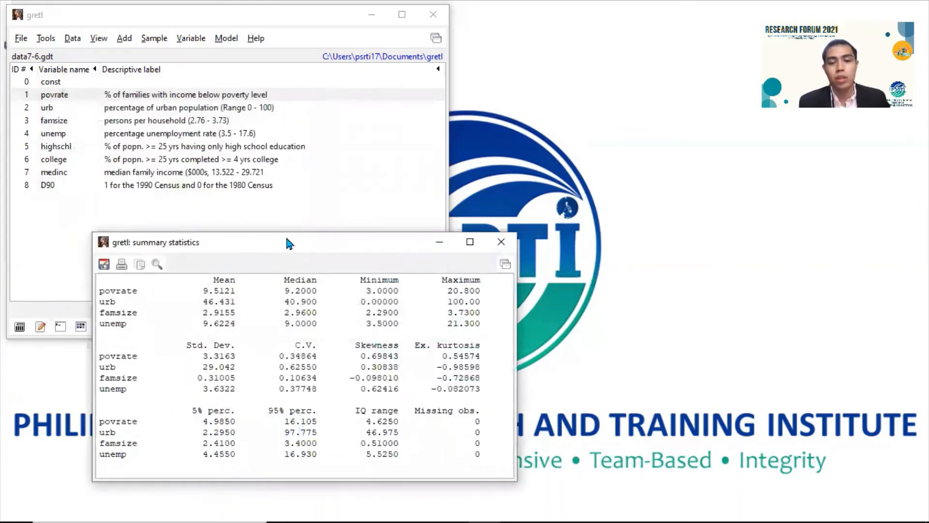
pyautogui.moveTo(287, 240); pyautogui.dragTo(653, 36)
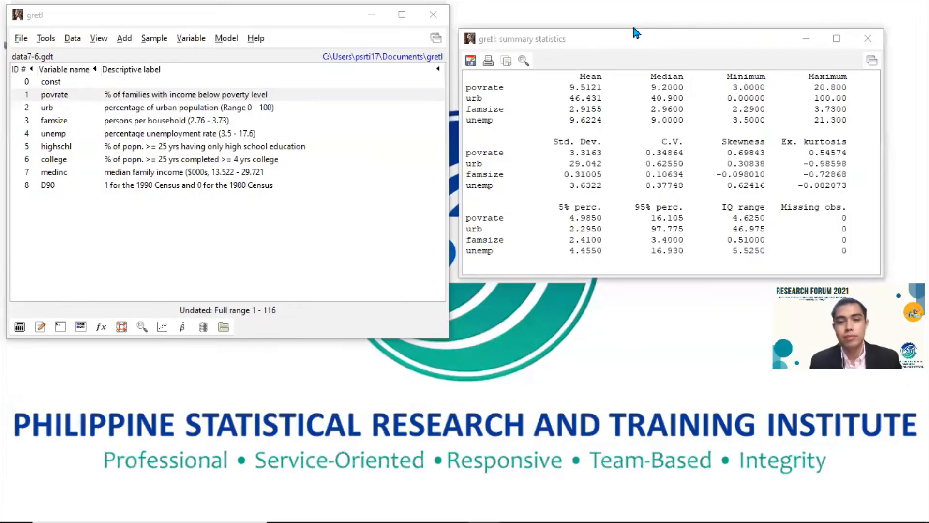
# Create a boxplot of povrate and move the graph beside the main window
pyautogui.click(218, 36)
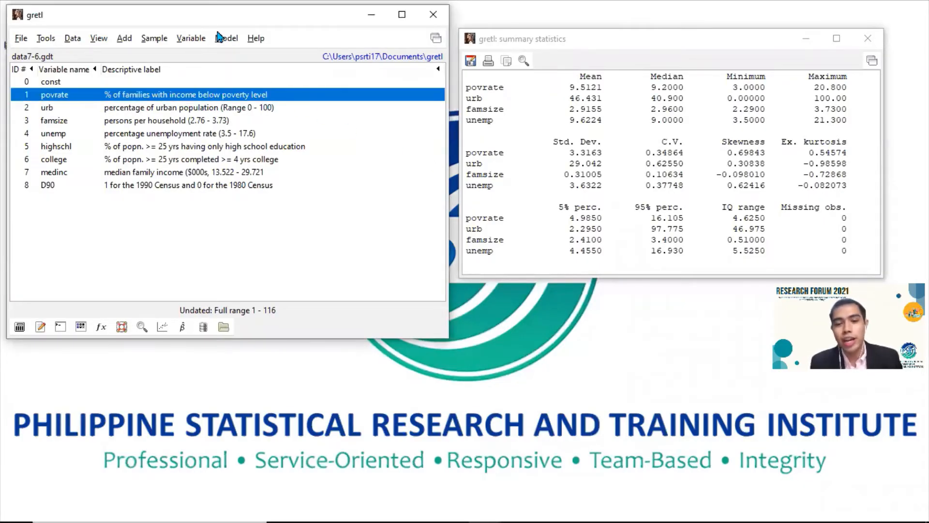
pyautogui.click(99, 39)
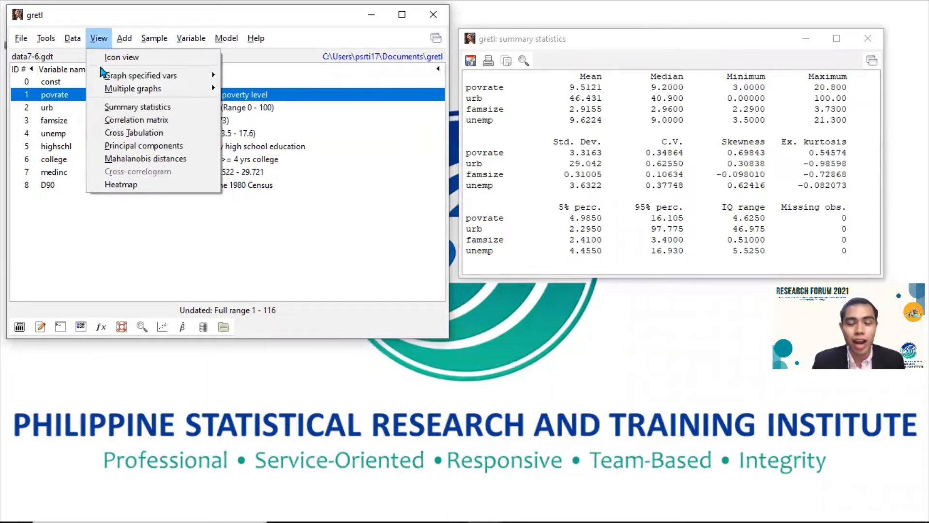
pyautogui.moveTo(104, 77)
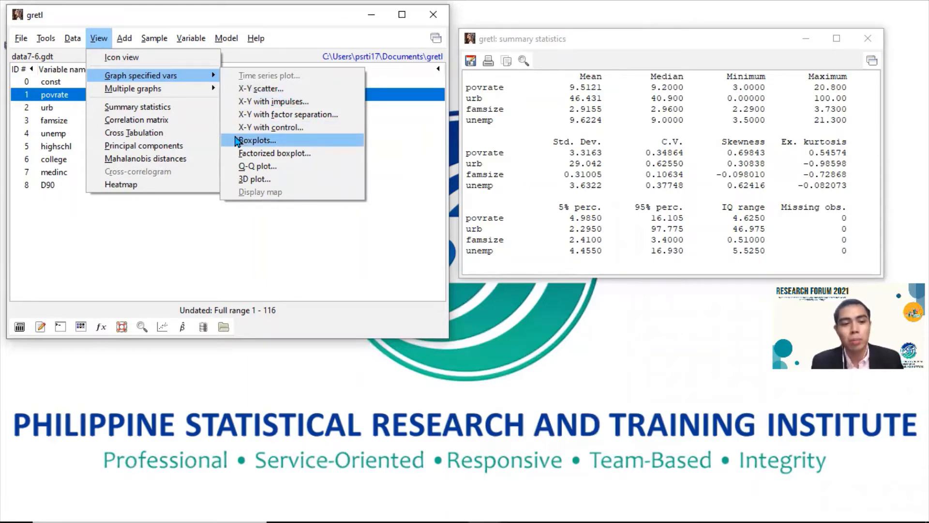
pyautogui.click(257, 140)
pyautogui.click(154, 57)
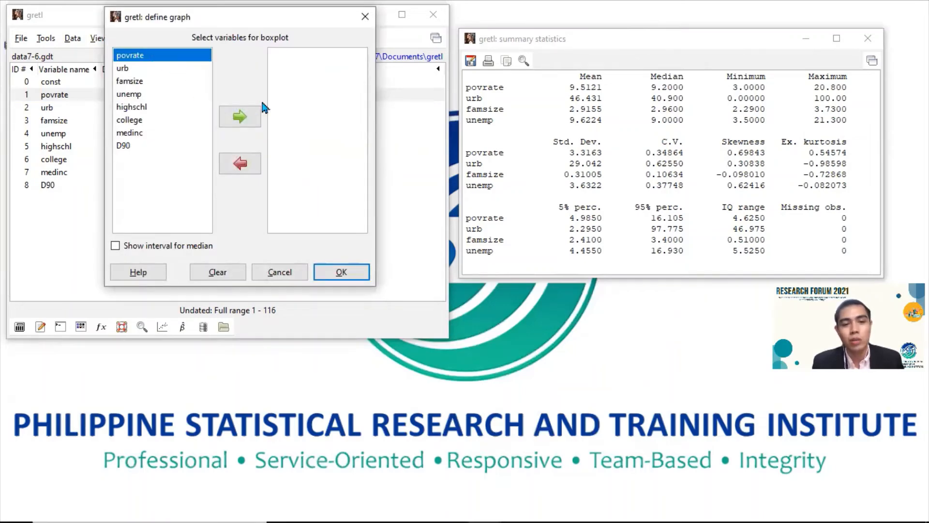
pyautogui.click(249, 117)
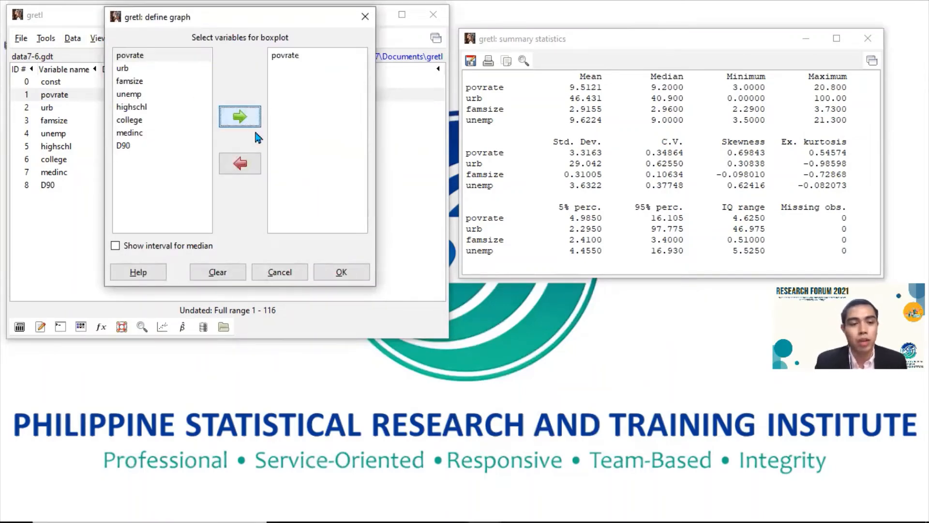
pyautogui.click(332, 271)
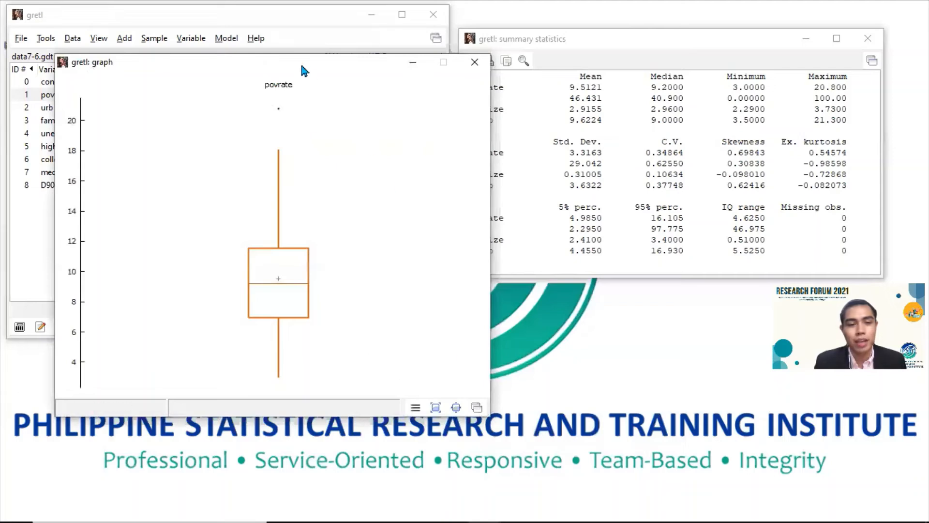
pyautogui.moveTo(307, 63); pyautogui.dragTo(711, 110)
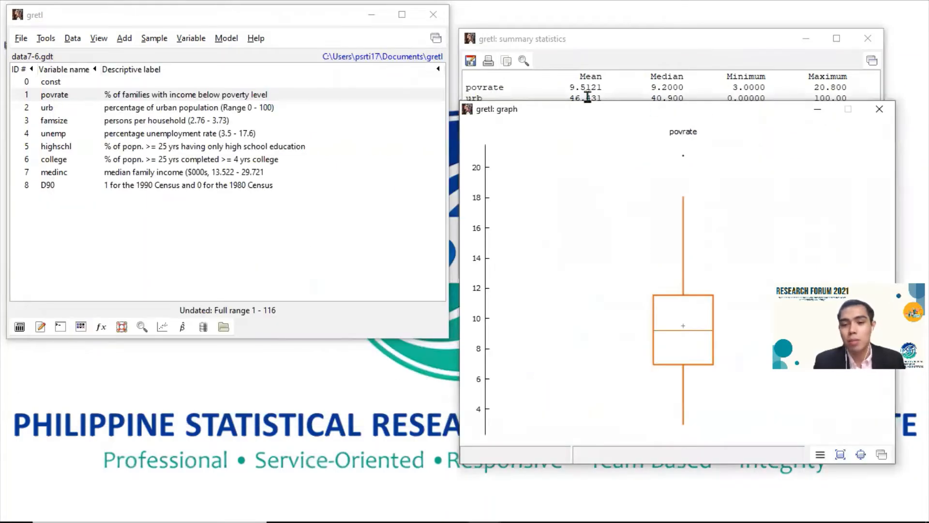
pyautogui.click(130, 24)
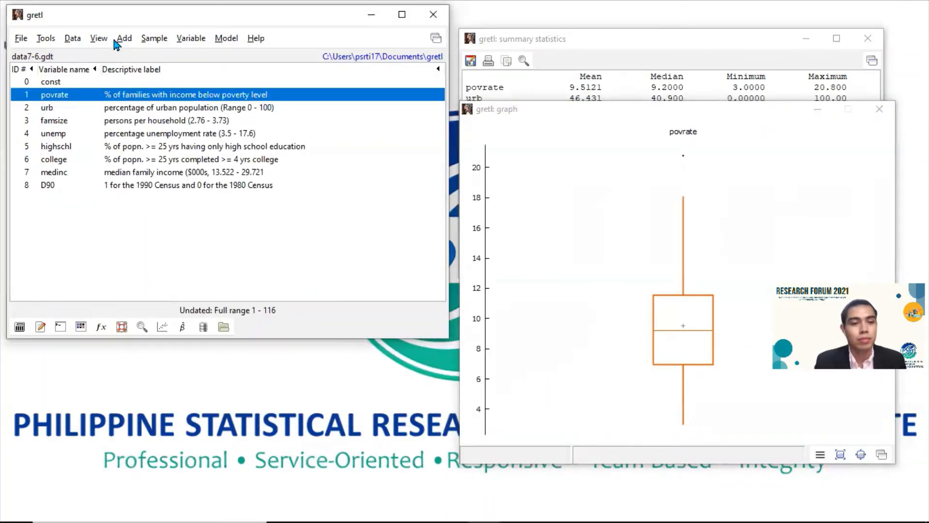
pyautogui.click(102, 40)
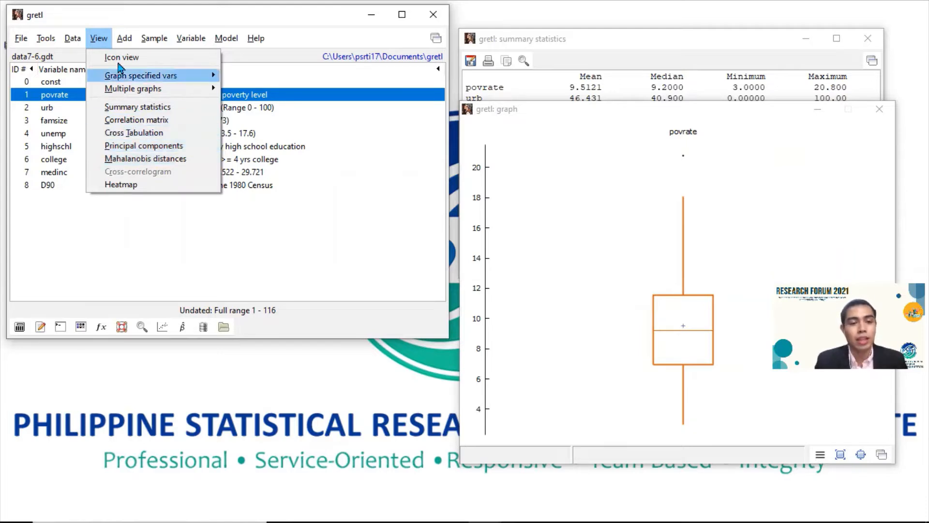
pyautogui.click(72, 39)
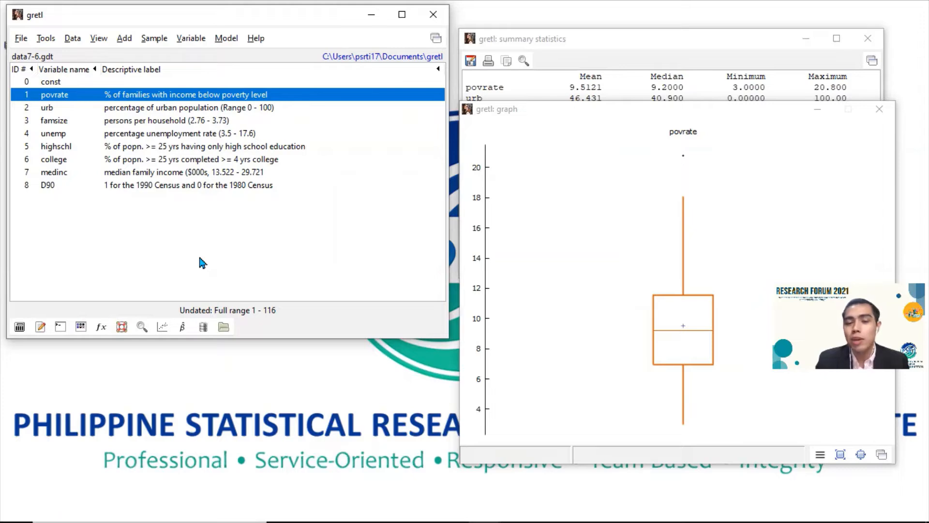
# Bring up the test statistic calculator, look through its two-sample tests and return to the single mean test
pyautogui.click(48, 43)
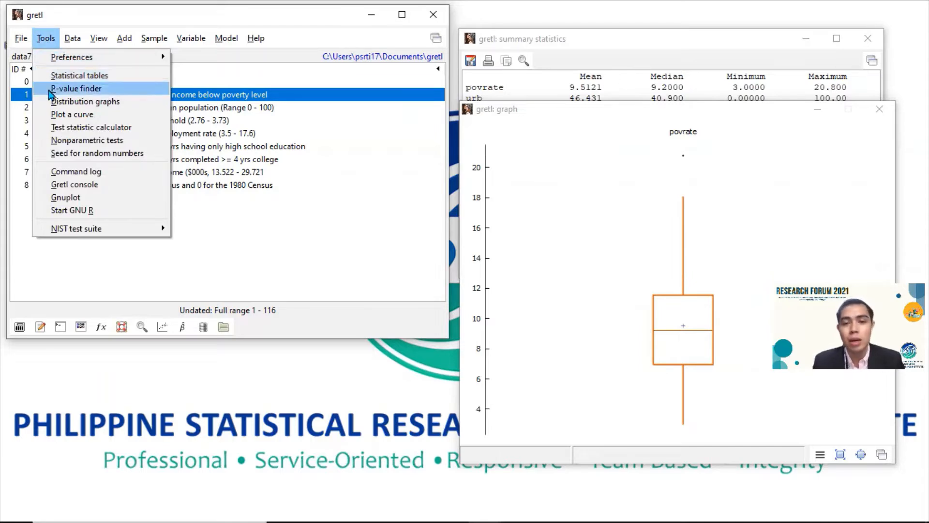
pyautogui.click(46, 128)
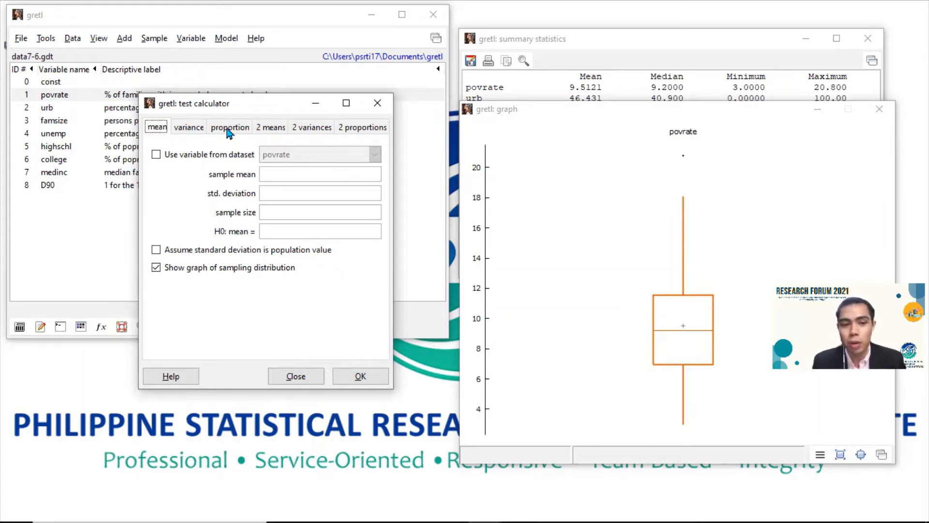
pyautogui.click(277, 132)
pyautogui.click(301, 131)
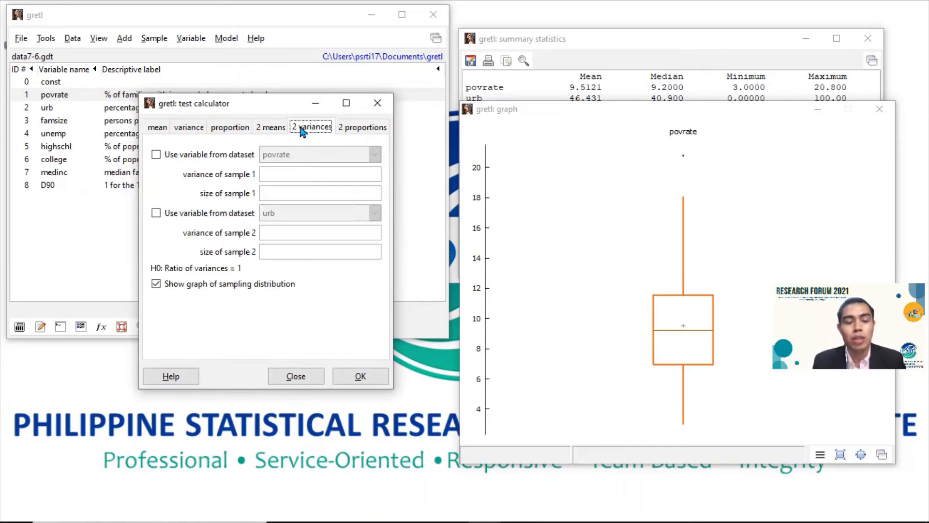
pyautogui.click(345, 130)
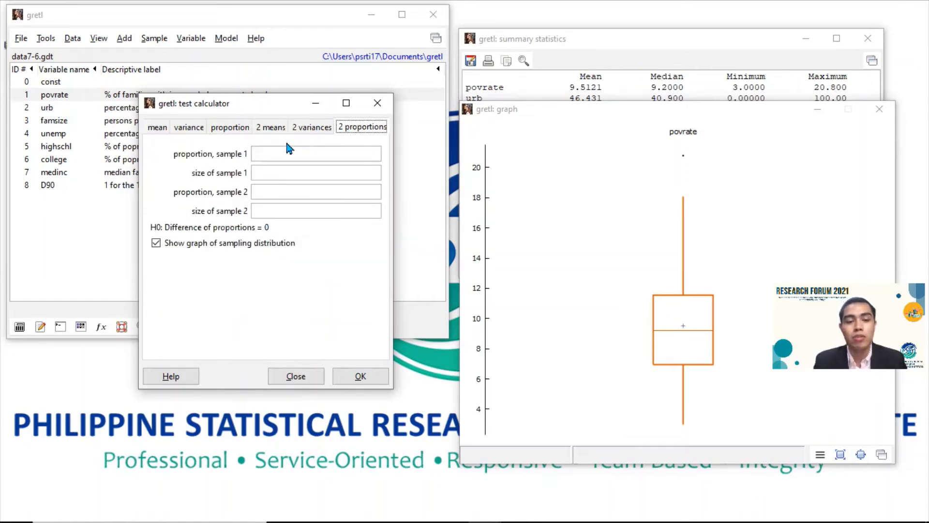
pyautogui.click(158, 131)
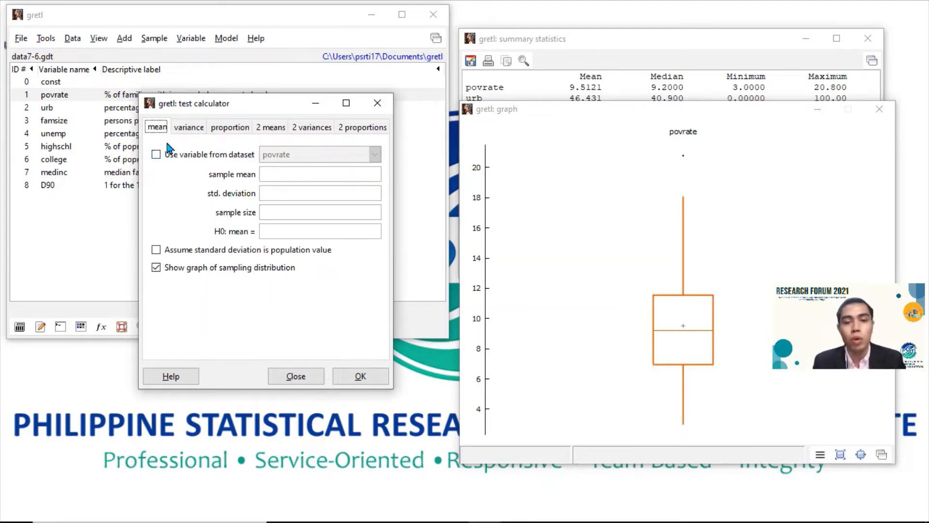
# Test whether the mean of povrate equals 10 without the sampling distribution graph, place the output beside the main window and close the calculator
pyautogui.click(169, 156)
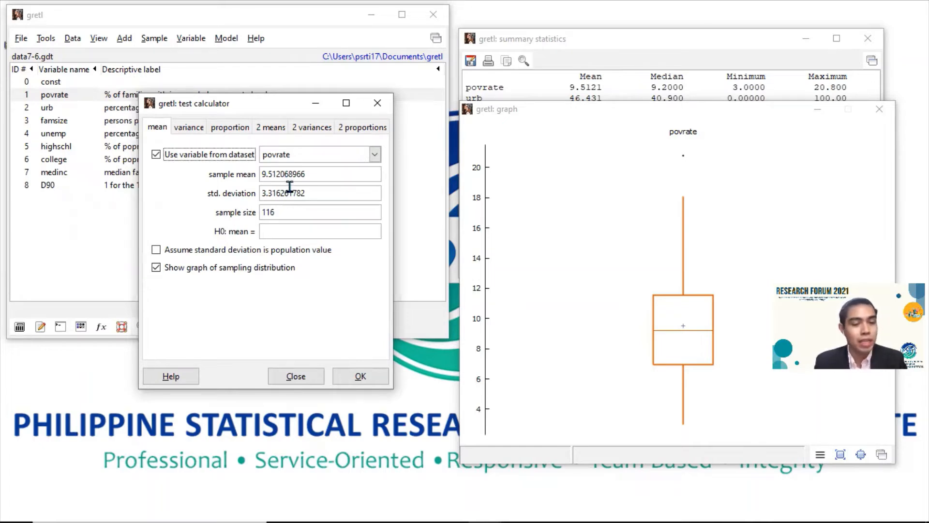
pyautogui.click(275, 232)
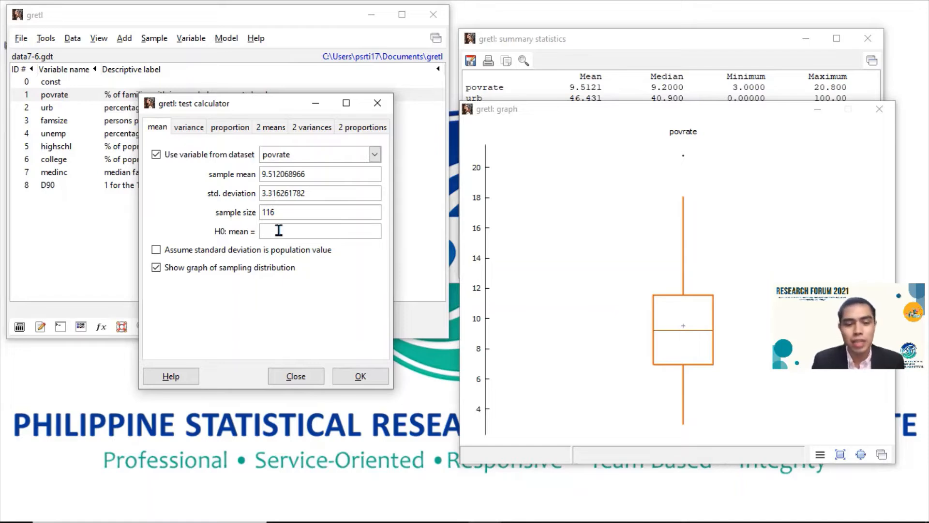
pyautogui.write('10')
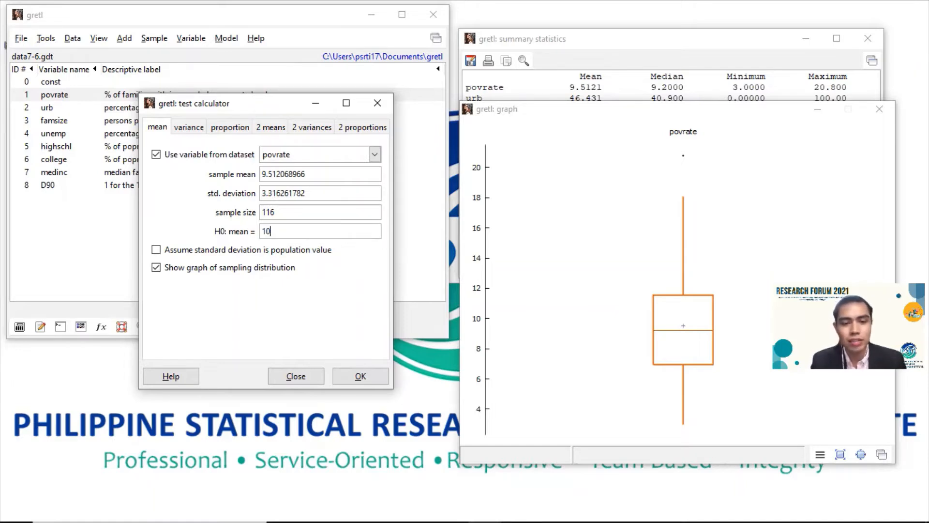
pyautogui.click(162, 272)
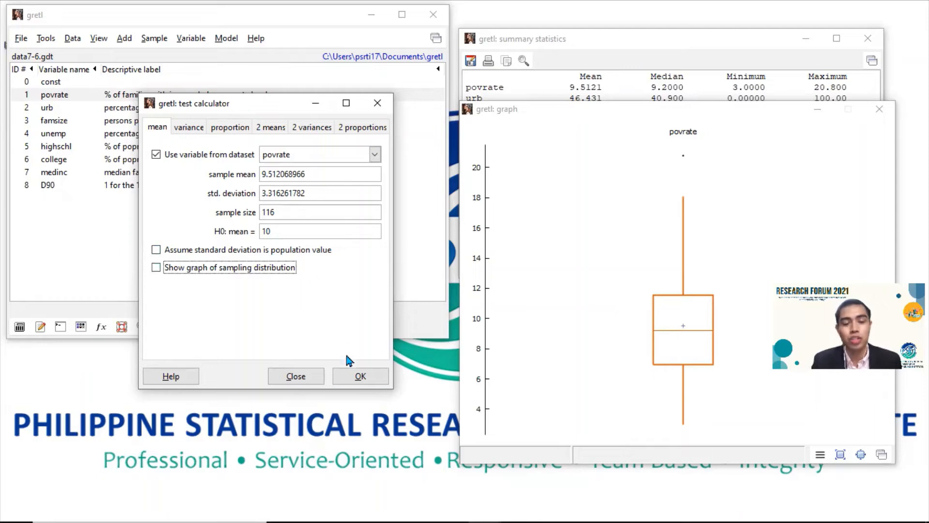
pyautogui.click(349, 376)
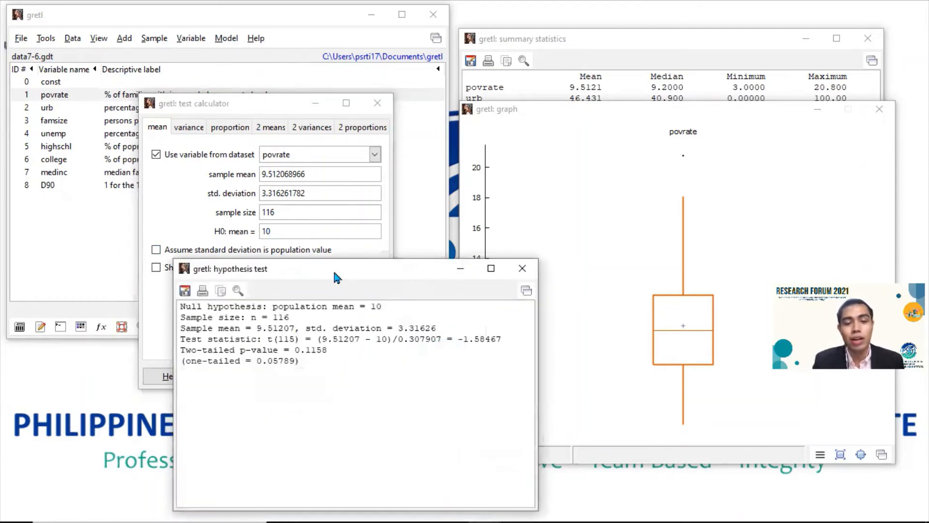
pyautogui.moveTo(337, 270); pyautogui.dragTo(618, 166)
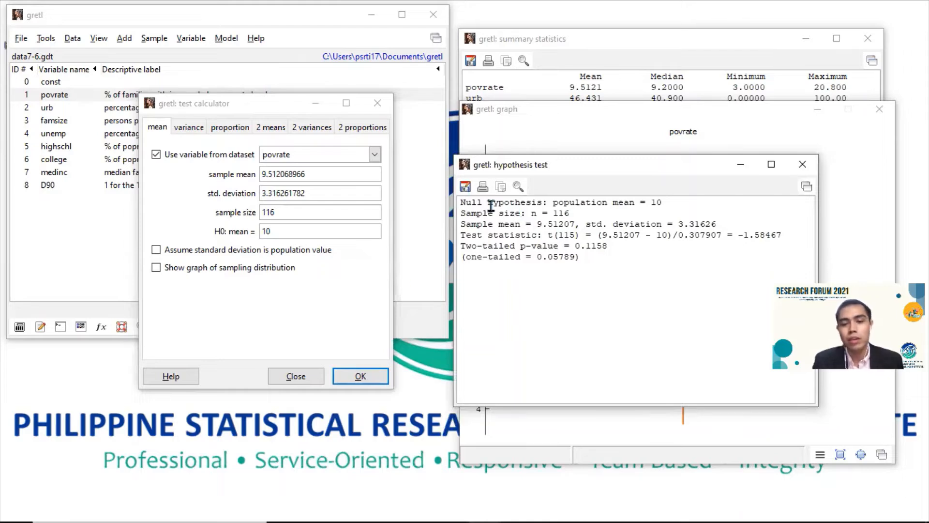
pyautogui.click(369, 101)
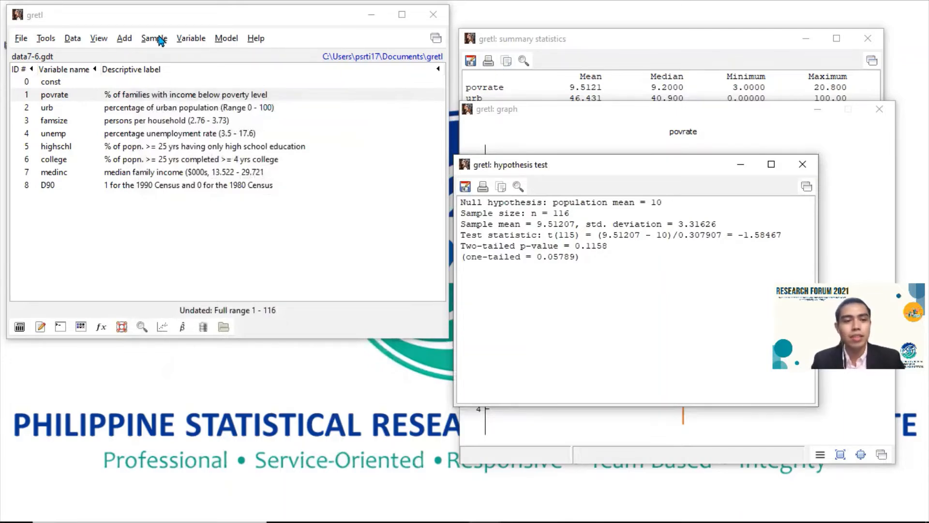
# Start an Ordinary Least Squares model specification with povrate as the dependent variable
pyautogui.click(142, 21)
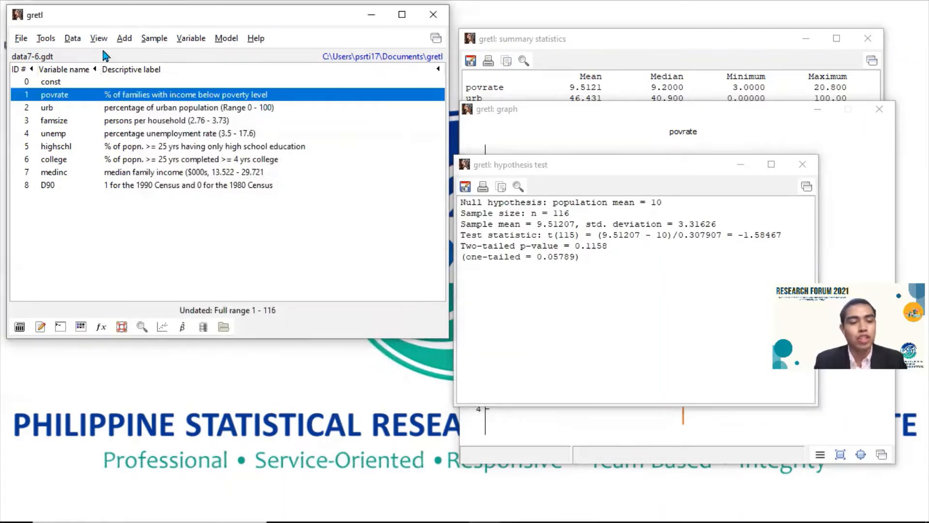
pyautogui.click(189, 39)
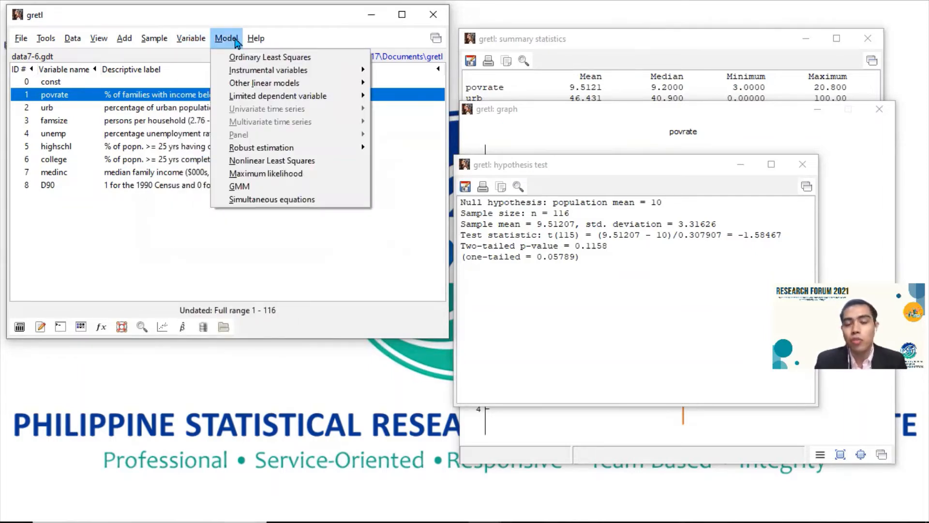
pyautogui.moveTo(226, 38)
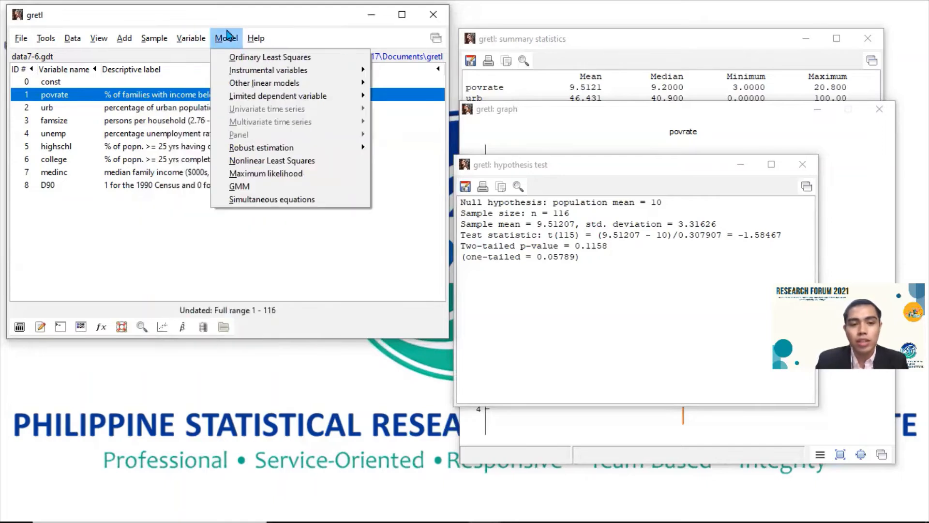
pyautogui.click(223, 58)
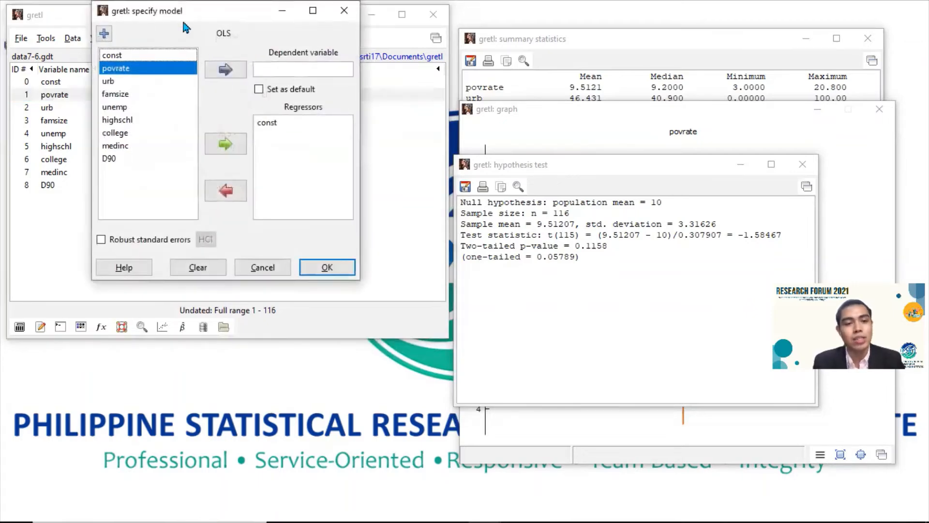
pyautogui.moveTo(182, 19); pyautogui.dragTo(159, 84)
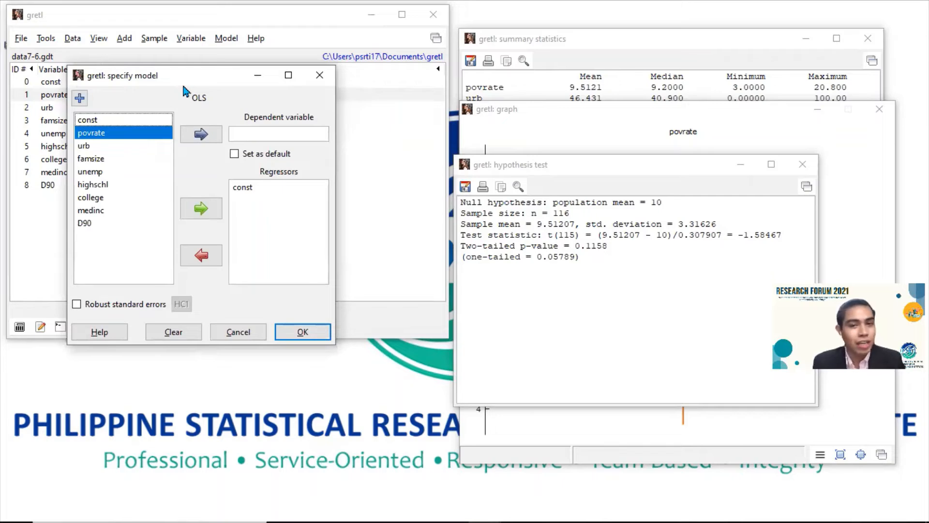
pyautogui.click(194, 134)
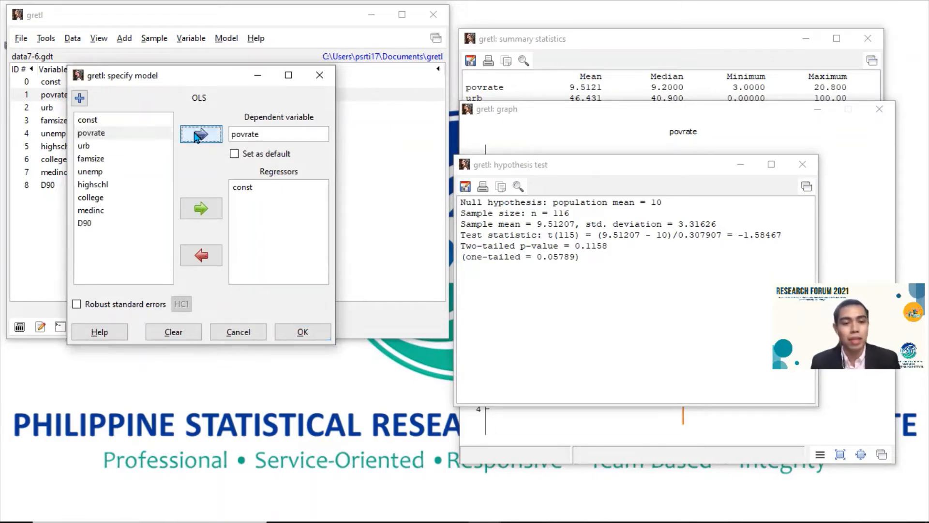
# Add urb, famsize, unemp, highschl, college and medinc as regressors, estimate the model and place its output beside the main window
pyautogui.moveTo(102, 145); pyautogui.dragTo(101, 210)
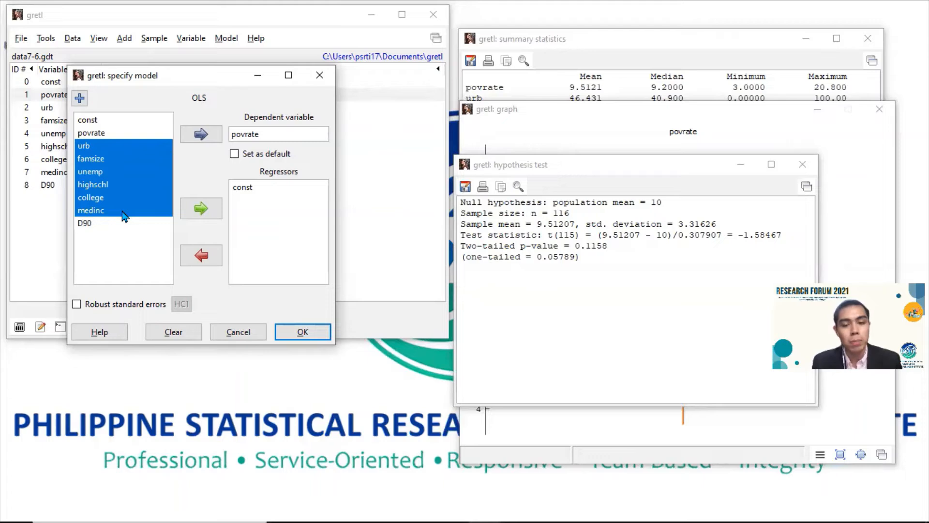
pyautogui.click(209, 211)
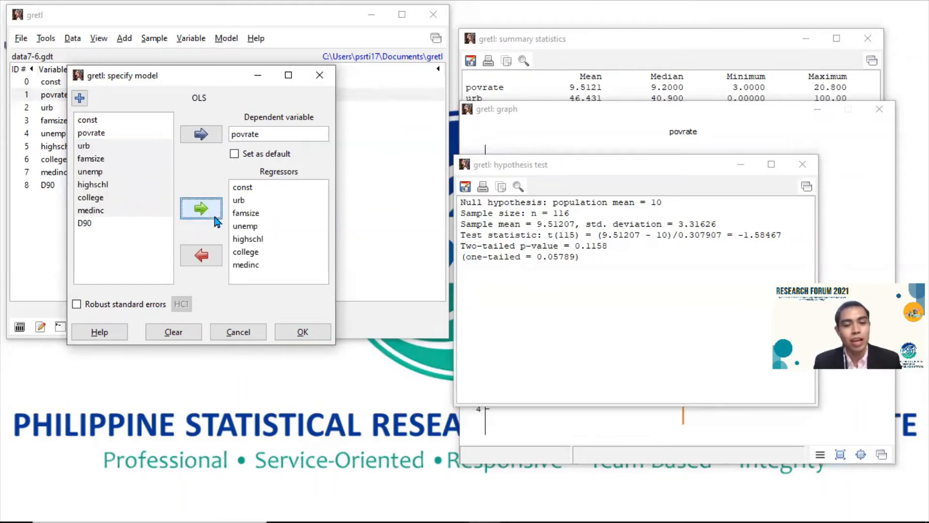
pyautogui.click(303, 334)
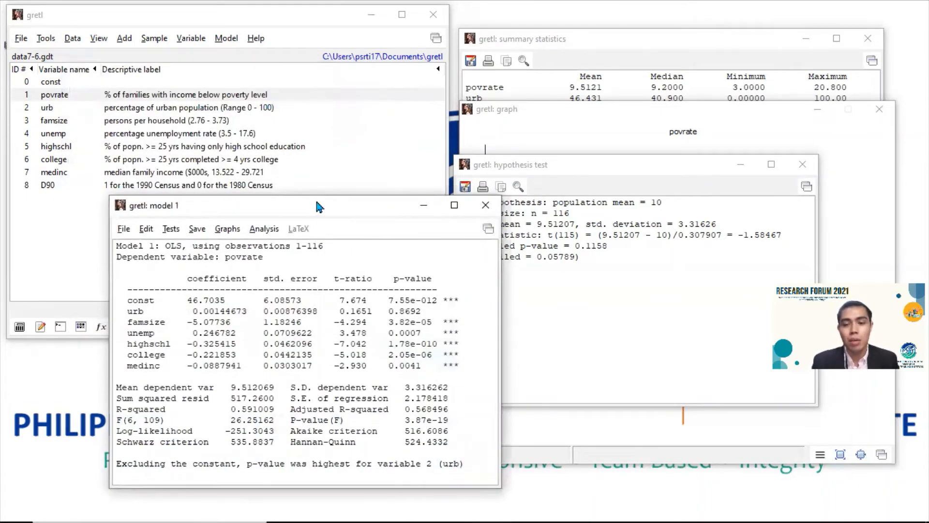
pyautogui.moveTo(316, 203); pyautogui.dragTo(664, 42)
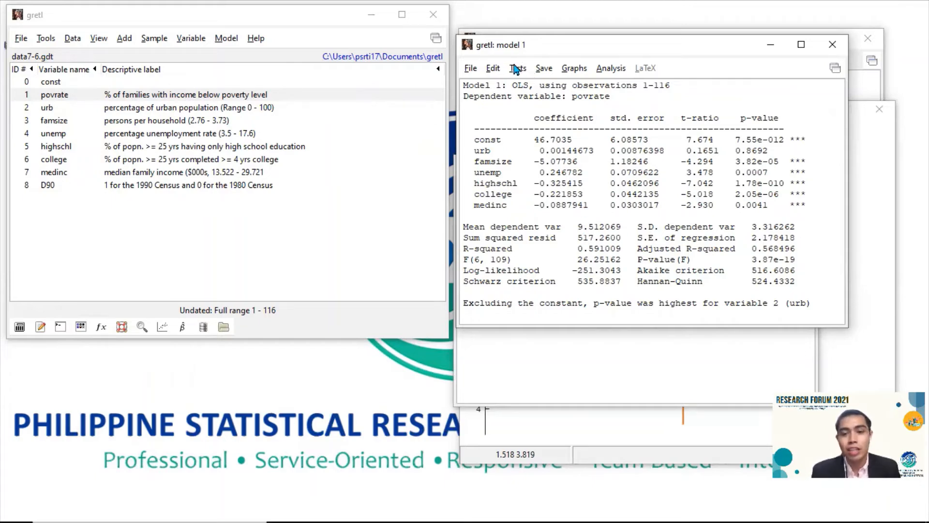
# Plot actual against fitted povrate from the OLS model and move the graph beside the main window
pyautogui.click(572, 68)
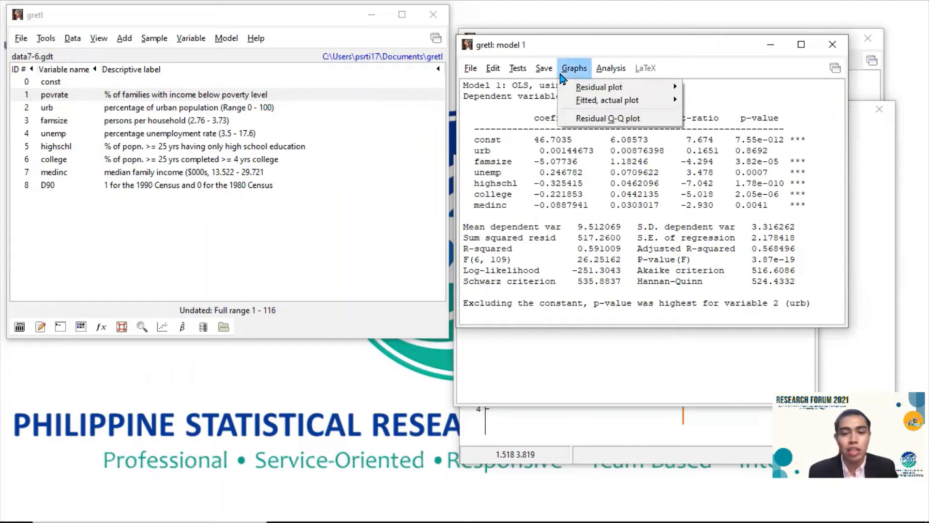
pyautogui.moveTo(563, 86)
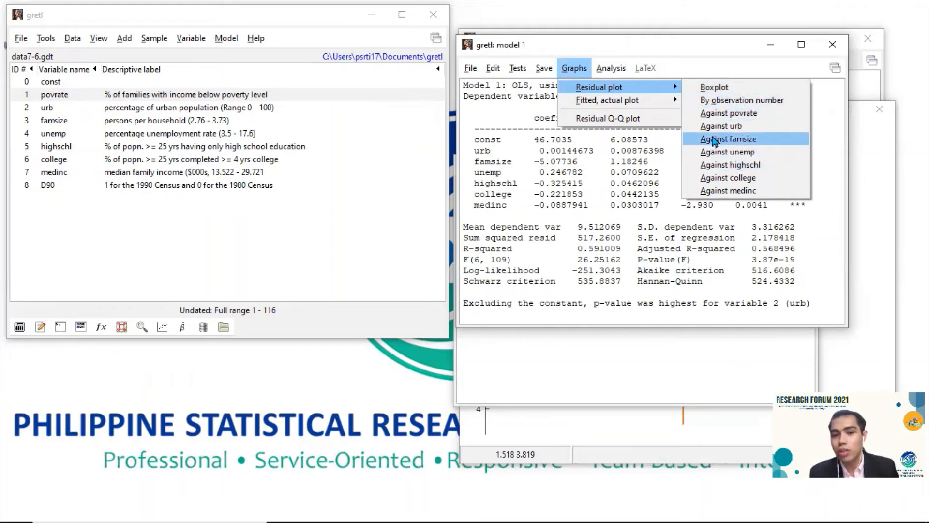
pyautogui.moveTo(657, 107)
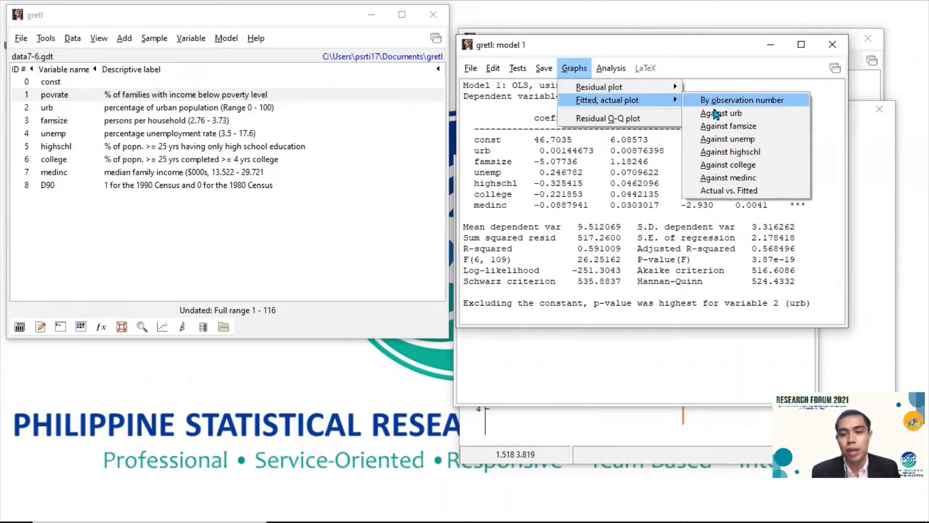
pyautogui.click(737, 193)
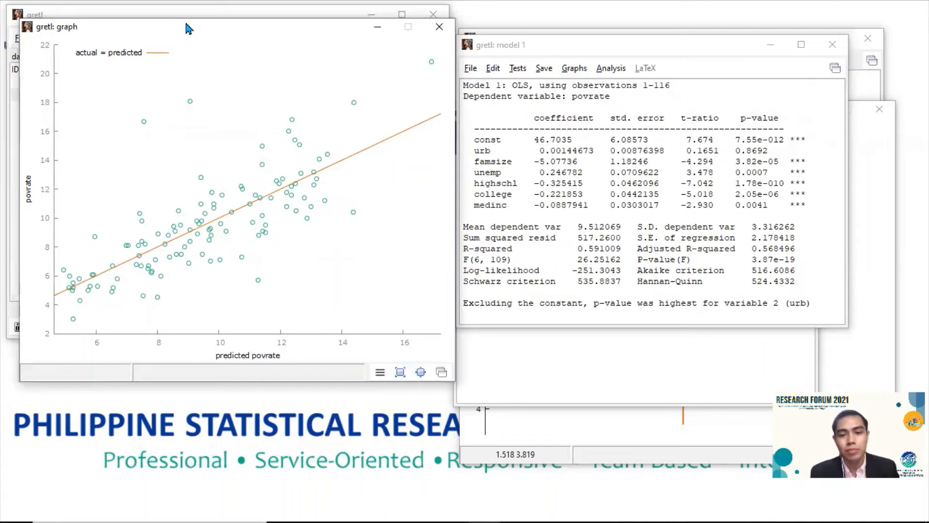
pyautogui.moveTo(186, 25); pyautogui.dragTo(618, 93)
# Create a Q-Q plot of the model's residuals and move the graph beside the main window
pyautogui.click(574, 68)
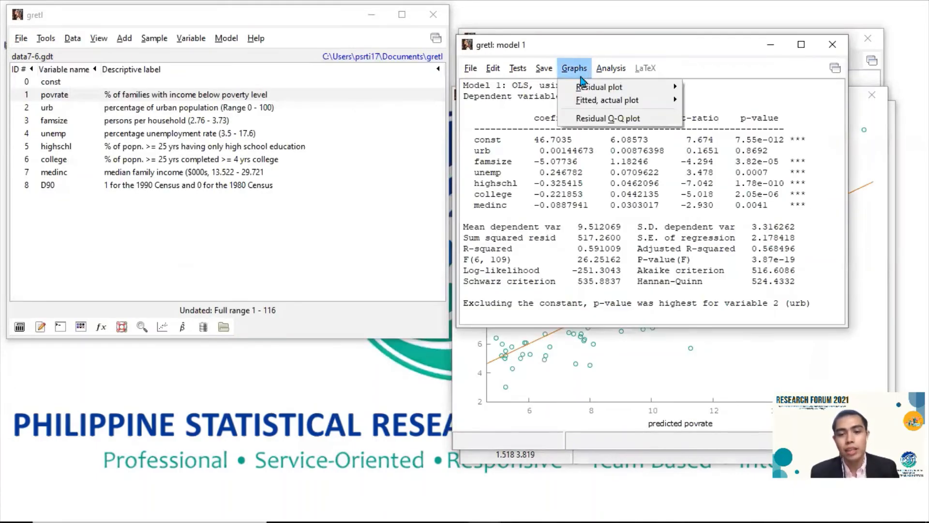
pyautogui.click(586, 120)
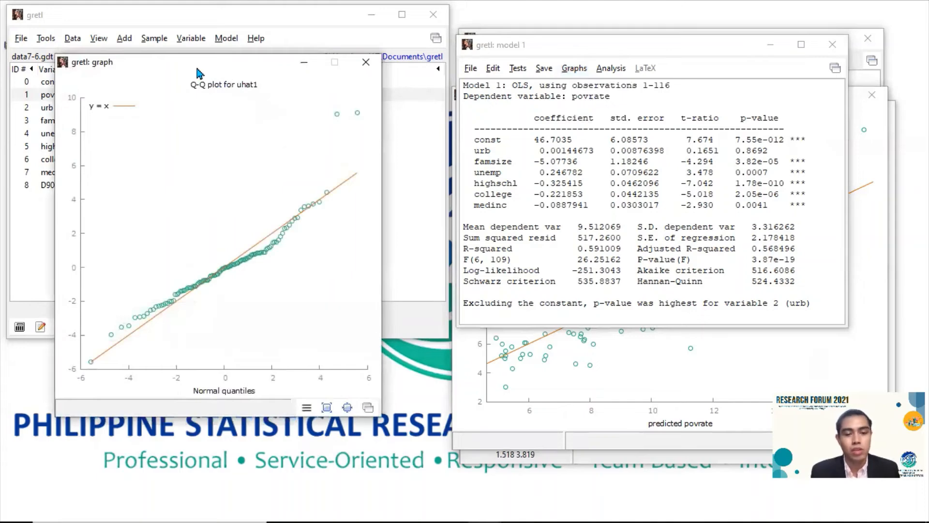
pyautogui.moveTo(198, 73); pyautogui.dragTo(693, 133)
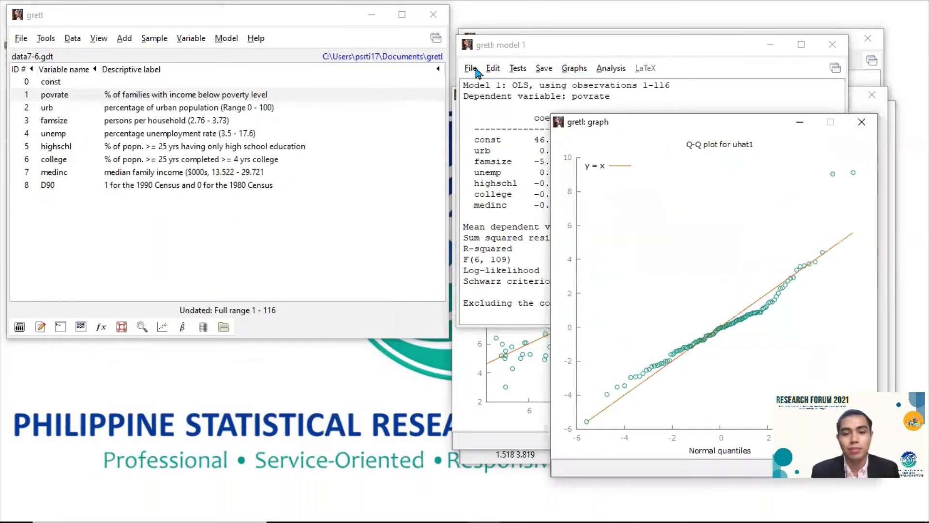
# Run White's test for heteroskedasticity on the OLS model, move its output beside the main window and view the test statistic
pyautogui.click(498, 46)
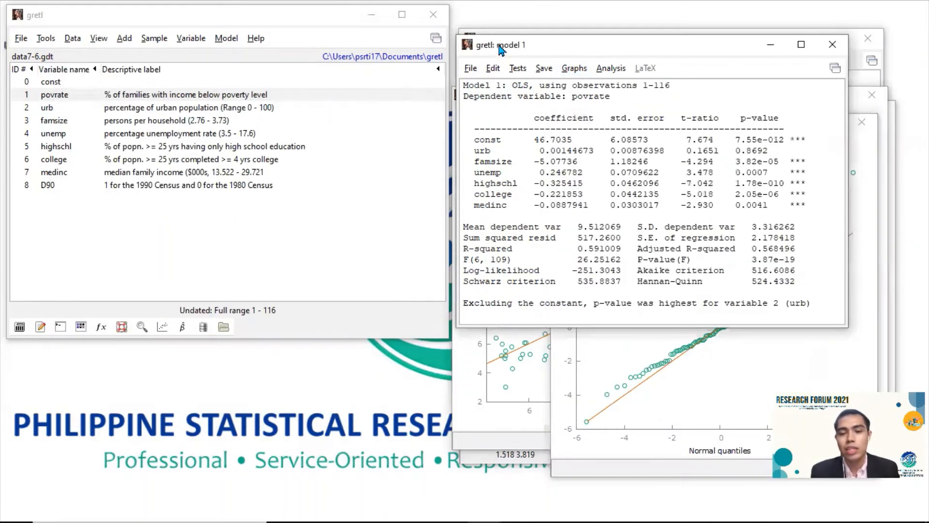
pyautogui.click(517, 71)
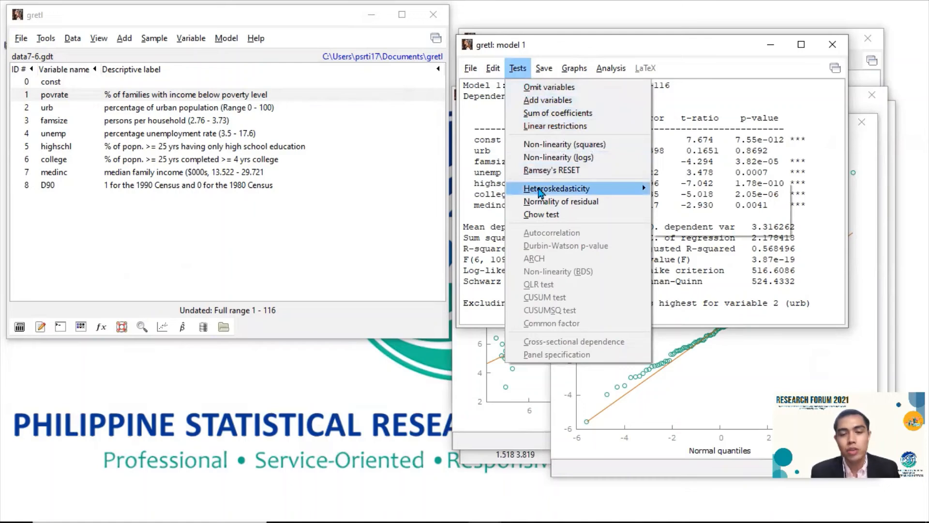
pyautogui.moveTo(544, 190)
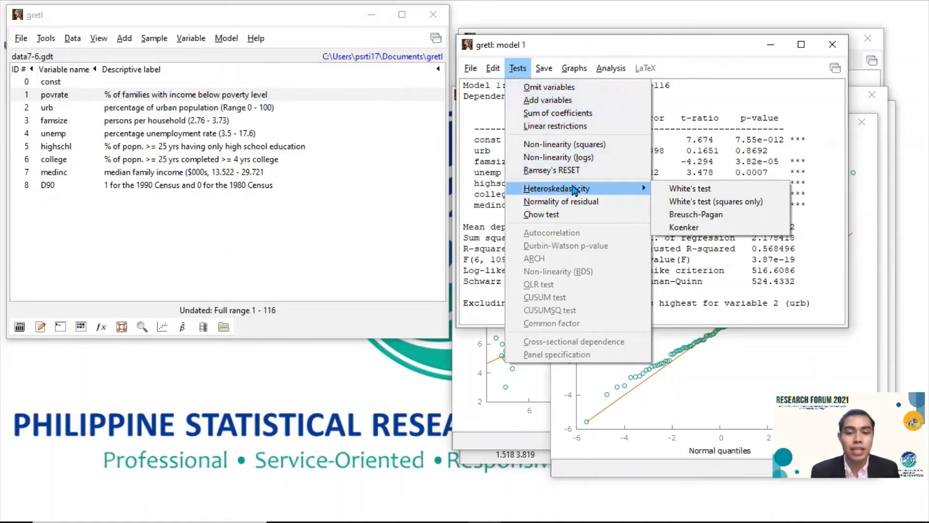
pyautogui.click(682, 191)
pyautogui.moveTo(662, 22); pyautogui.dragTo(659, 60)
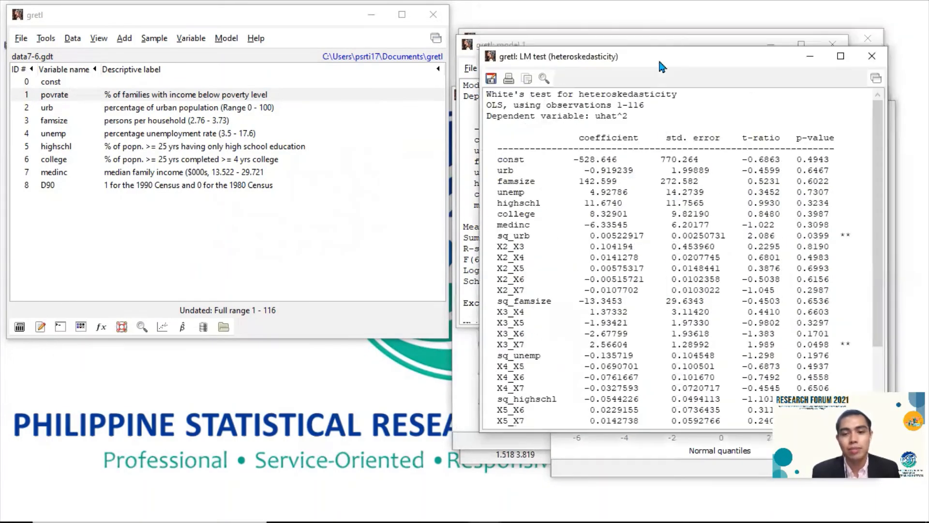
pyautogui.scroll(-3, 661, 173)
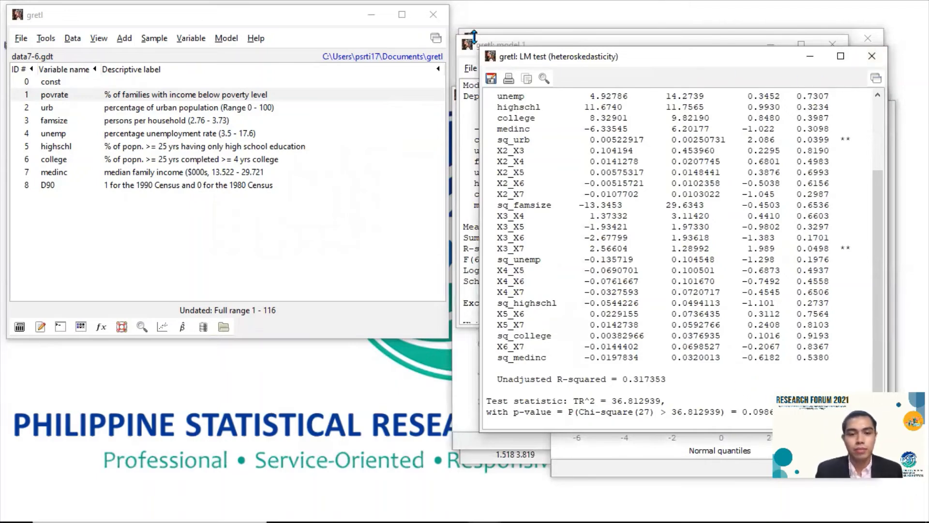
# Test the OLS model's residuals for normality and move the residual distribution output beside the main window
pyautogui.click(502, 46)
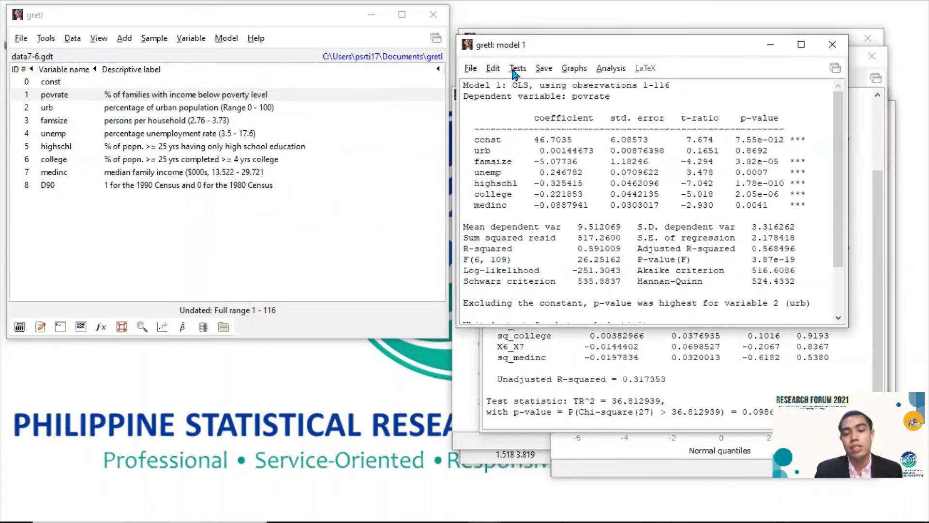
pyautogui.click(515, 69)
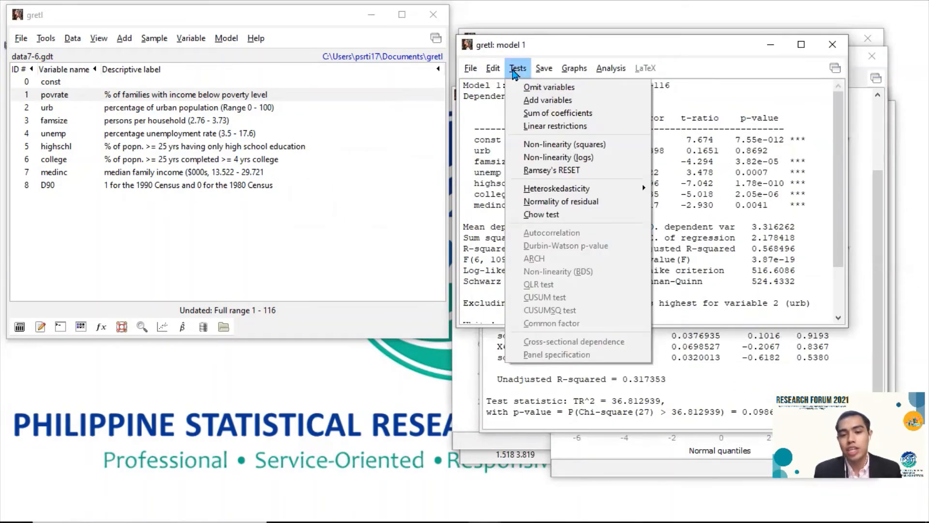
pyautogui.click(552, 202)
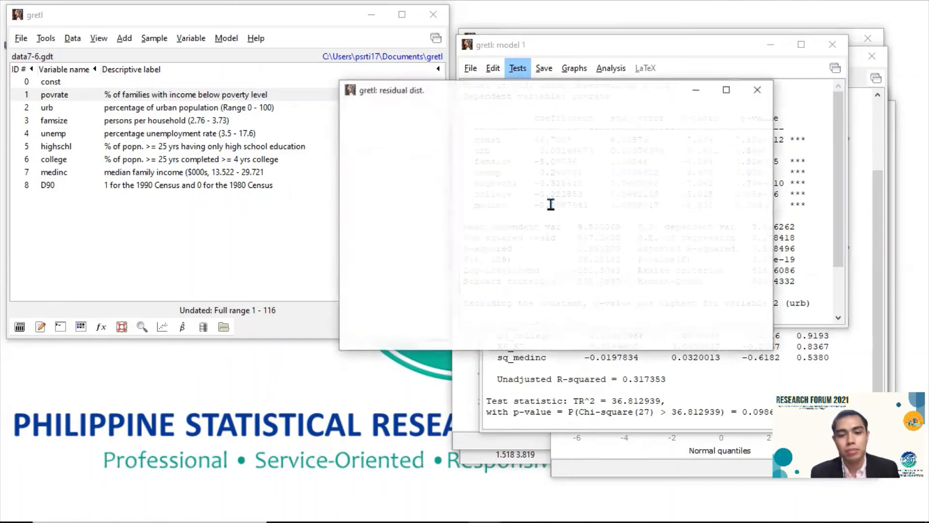
pyautogui.moveTo(414, 141); pyautogui.dragTo(477, 117)
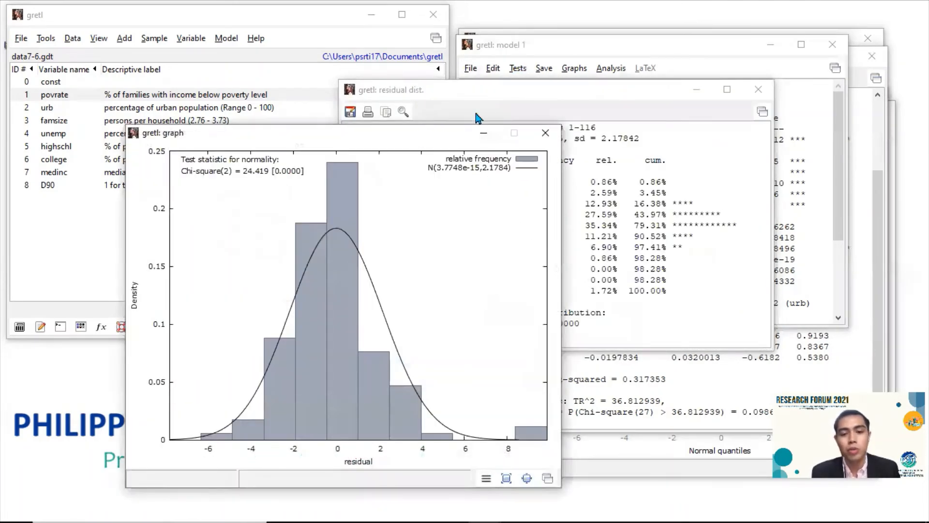
pyautogui.click(608, 110)
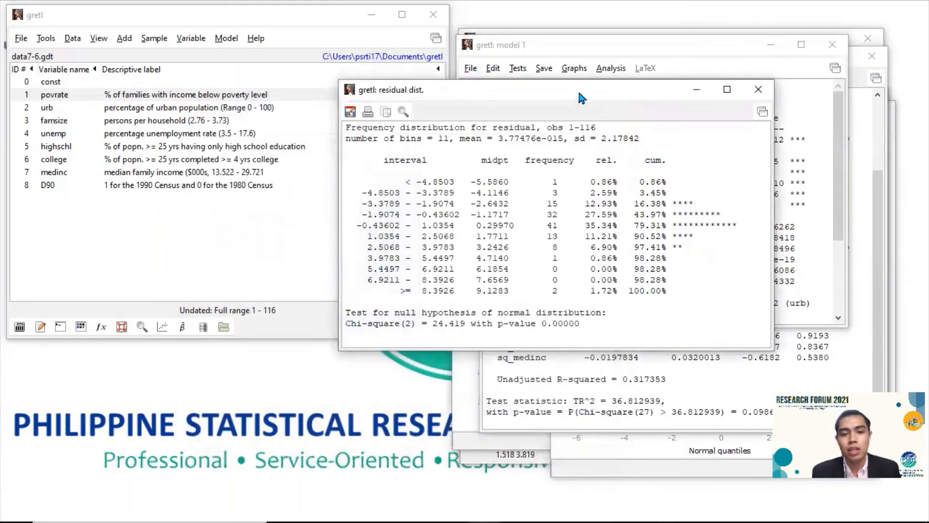
pyautogui.moveTo(583, 87); pyautogui.dragTo(691, 191)
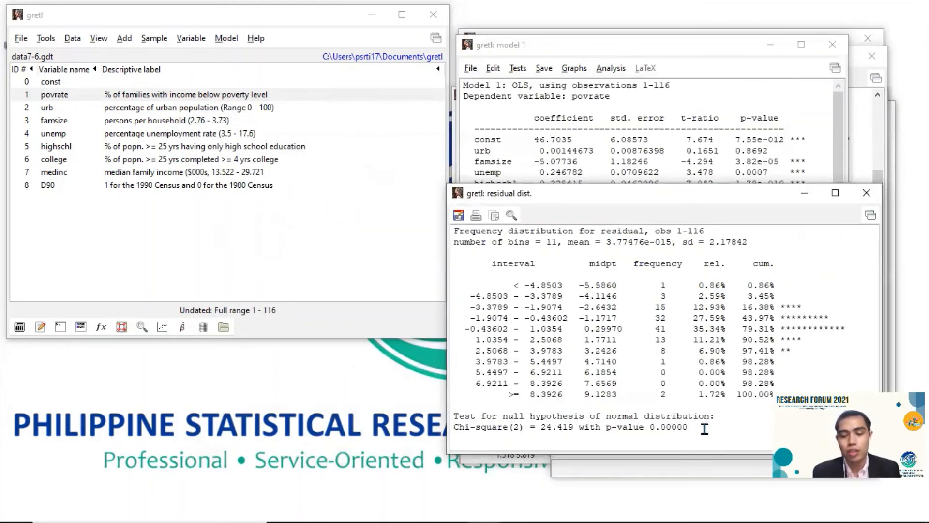
pyautogui.click(559, 43)
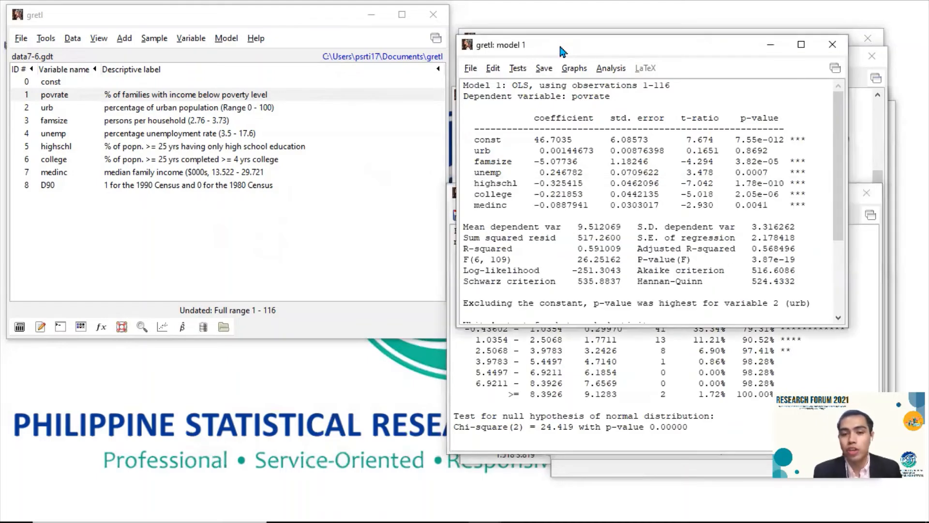
pyautogui.scroll(-1, 624, 160)
pyautogui.scroll(1, 624, 159)
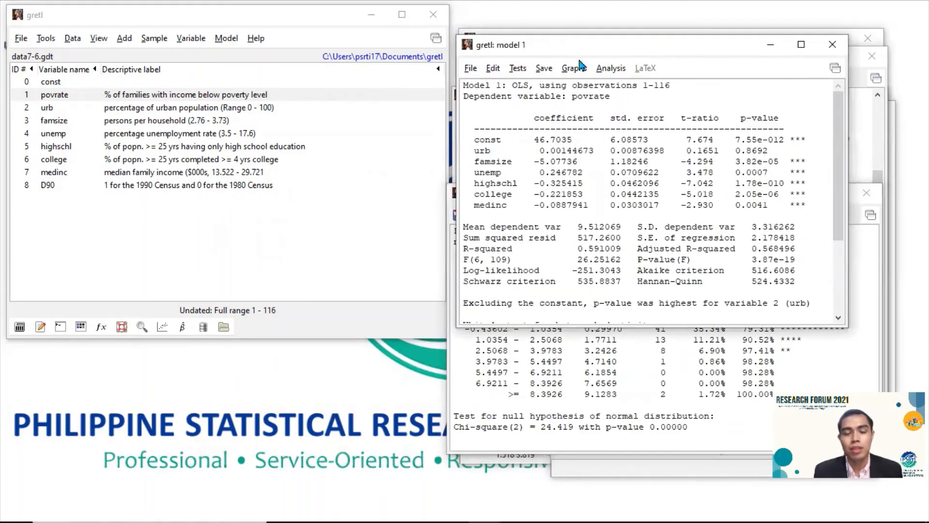
pyautogui.click(610, 68)
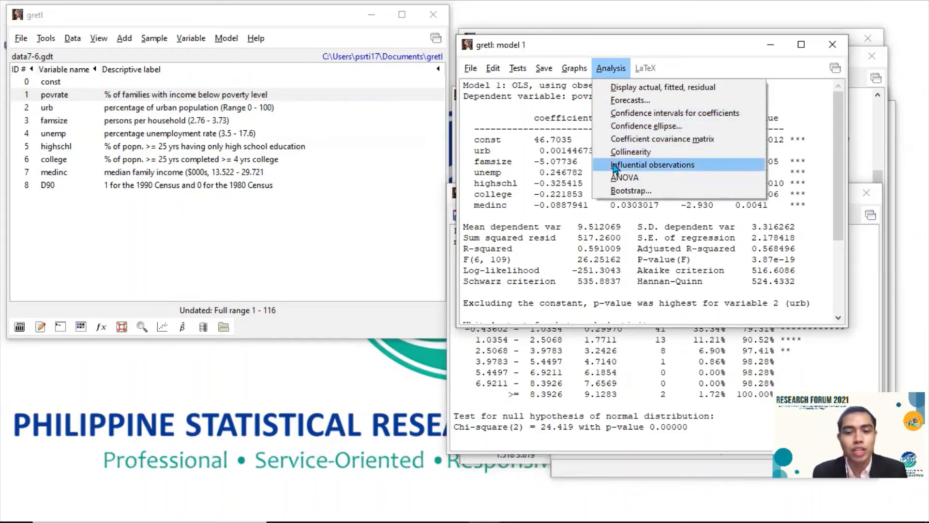
pyautogui.click(503, 212)
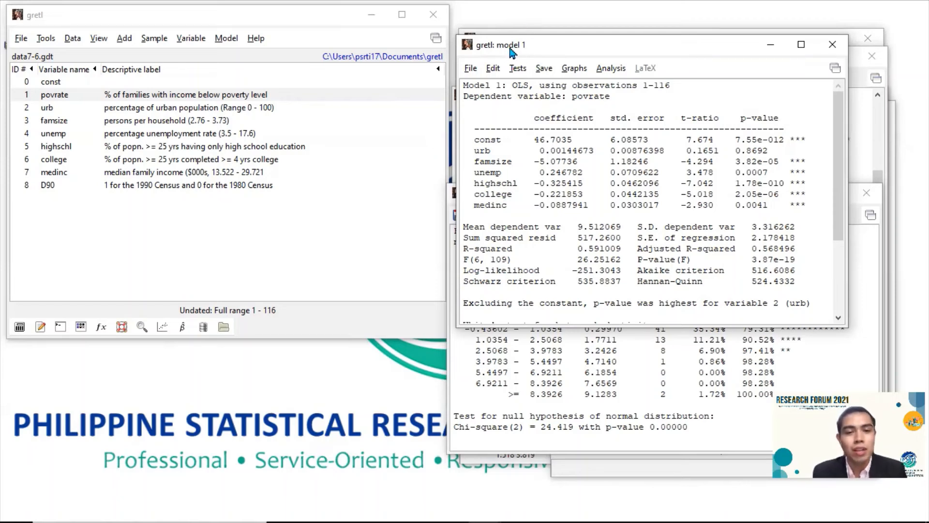
# Open the sample data files browser from the main window and move it clear of the main menu
pyautogui.click(189, 20)
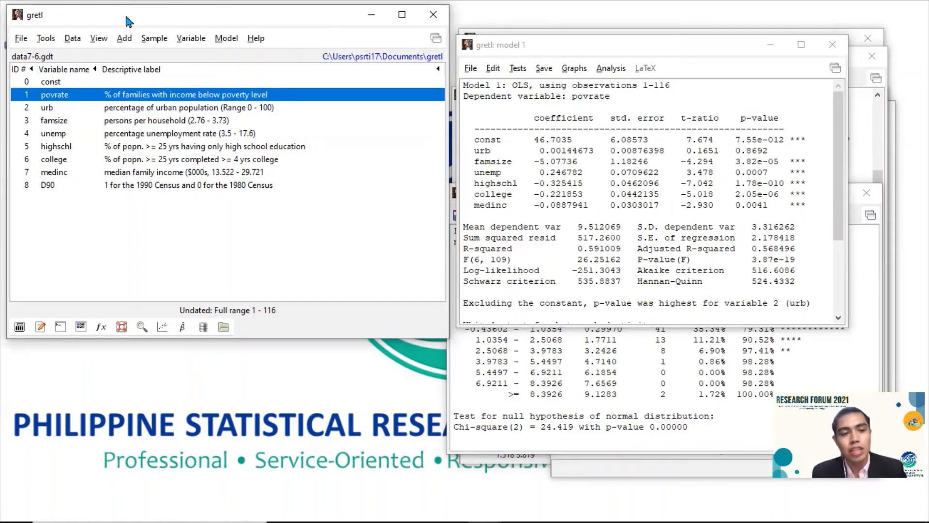
pyautogui.click(22, 40)
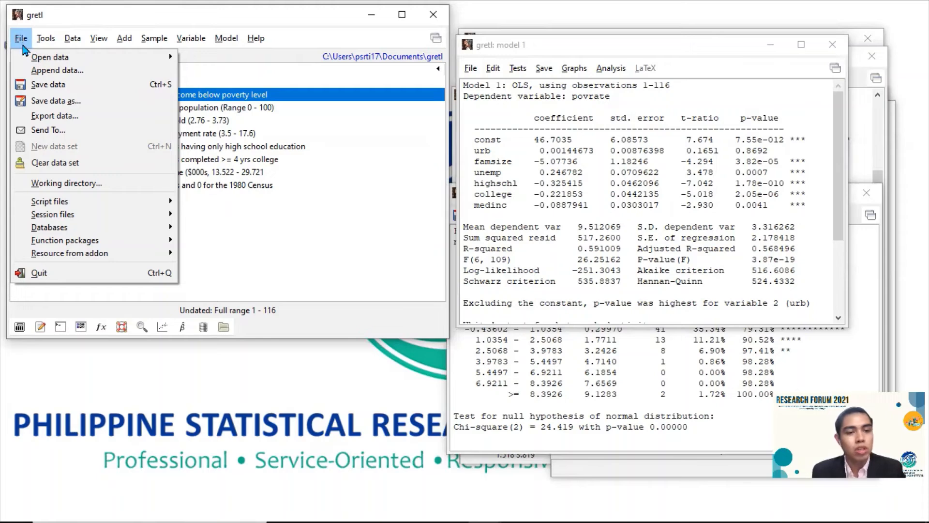
pyautogui.moveTo(25, 59)
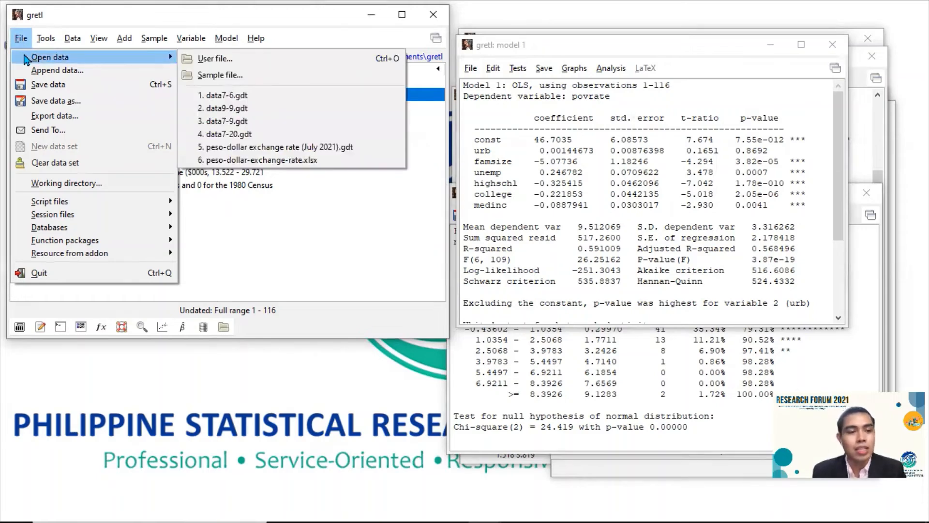
pyautogui.click(21, 38)
pyautogui.click(22, 39)
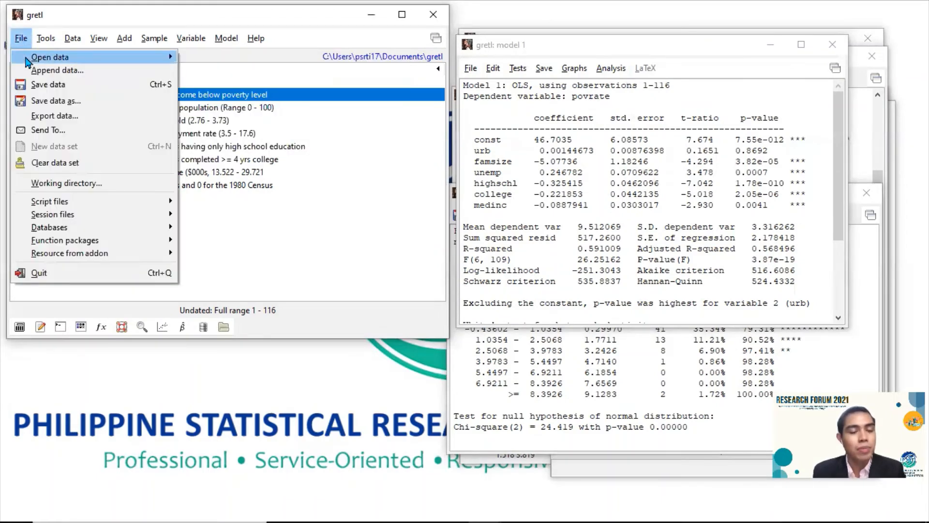
pyautogui.moveTo(25, 59)
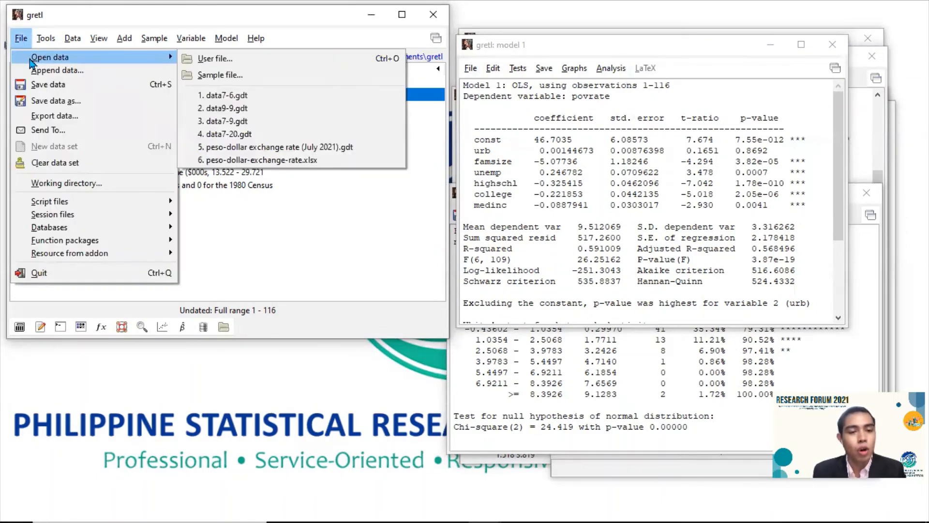
pyautogui.click(233, 80)
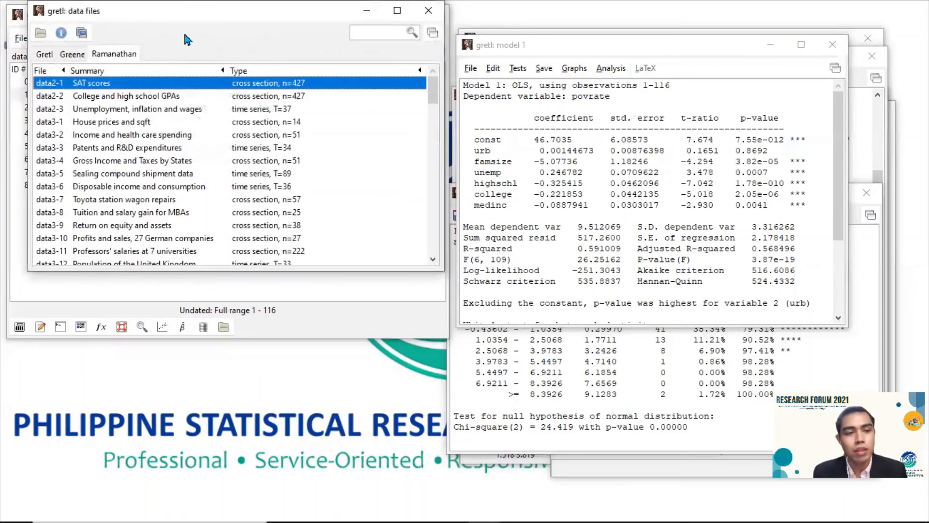
pyautogui.moveTo(174, 23); pyautogui.dragTo(174, 69)
# Open the quarterly new car sales dataset data9-9 from the Ramanathan collection, accepting closure of the current dataset
pyautogui.scroll(-10, 165, 246)
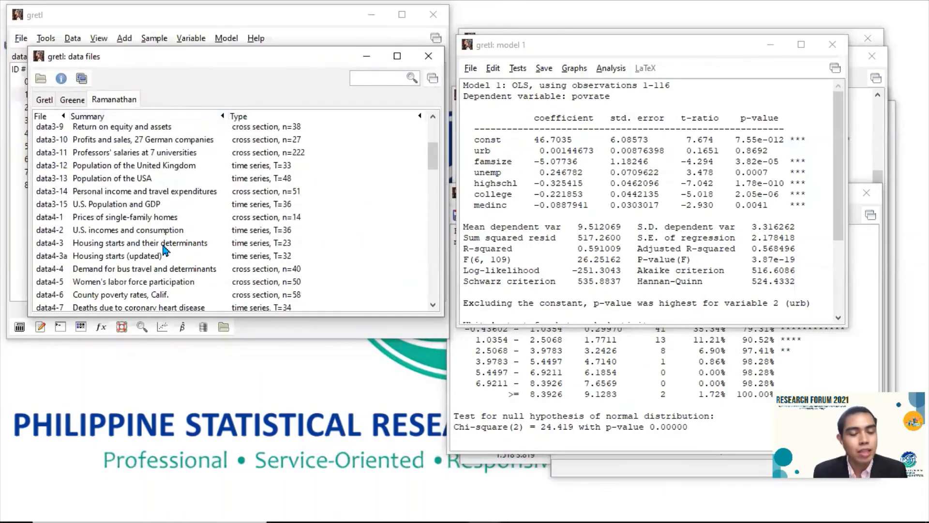
pyautogui.scroll(-12, 165, 250)
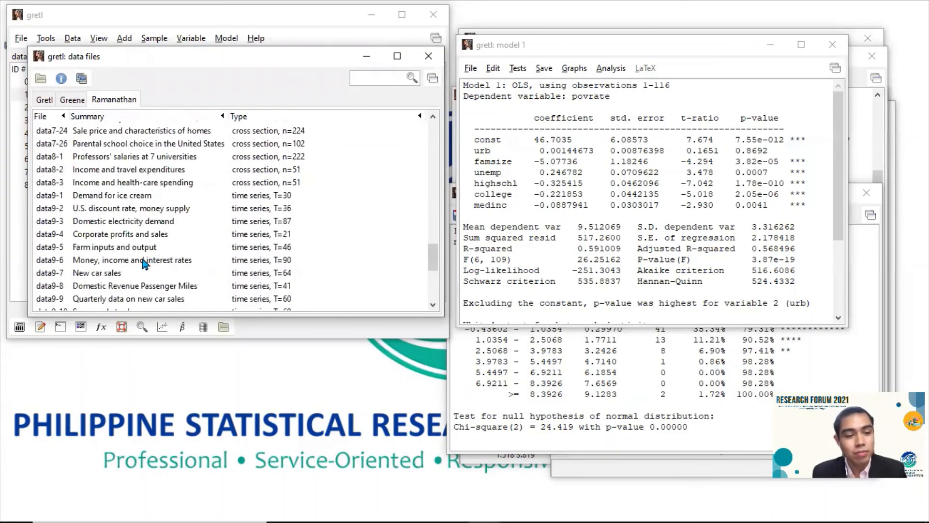
pyautogui.click(87, 299)
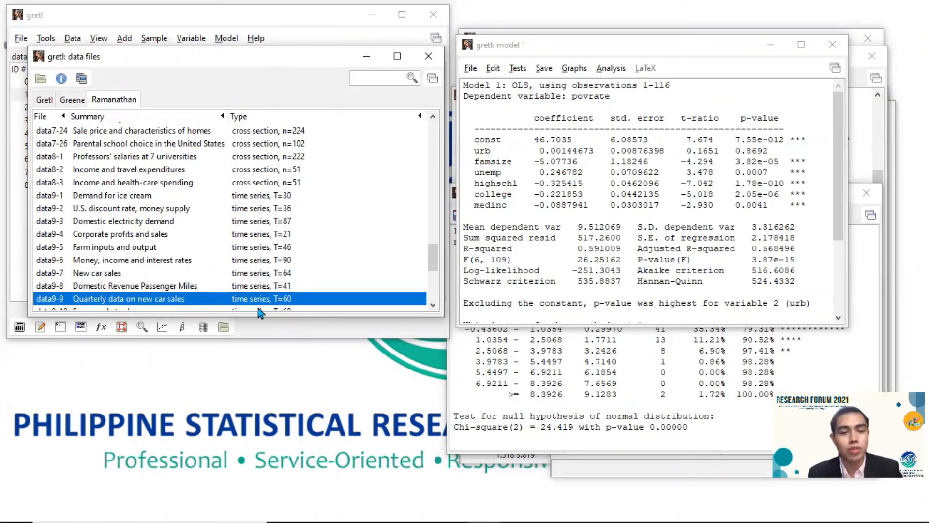
pyautogui.doubleClick(181, 300)
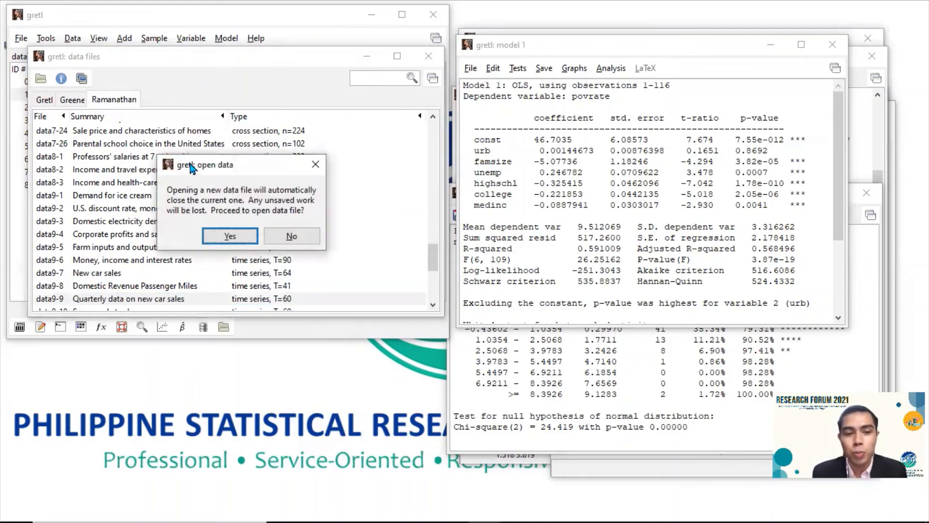
pyautogui.moveTo(188, 172); pyautogui.dragTo(199, 152)
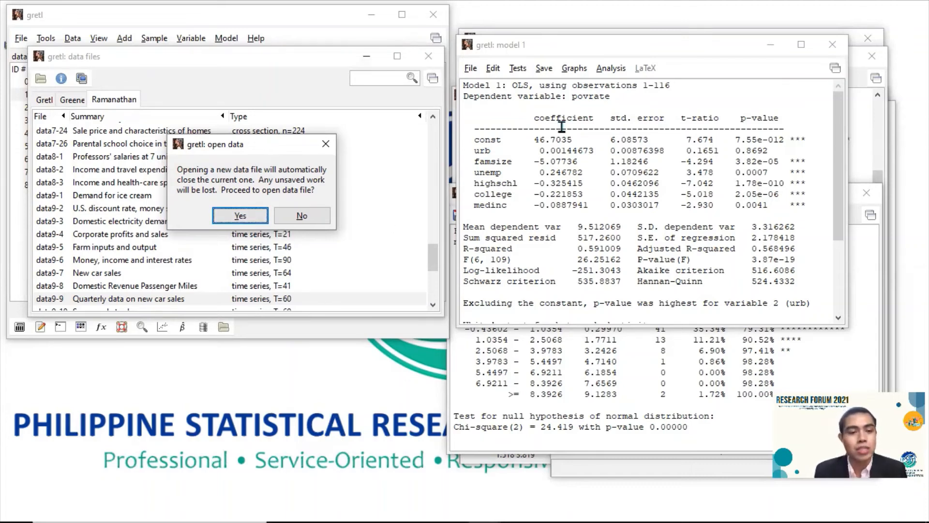
pyautogui.click(234, 219)
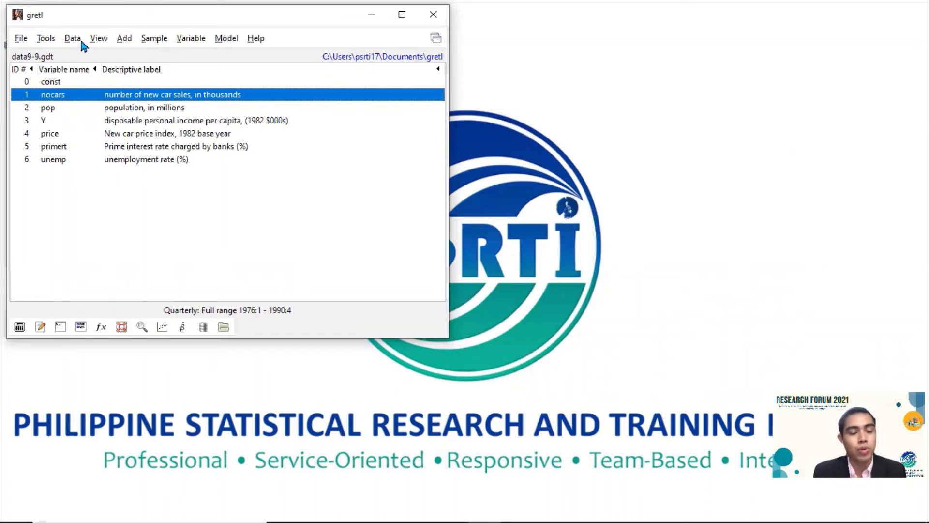
# Create a time series plot of nocars and move the graph beside the main window
pyautogui.click(185, 41)
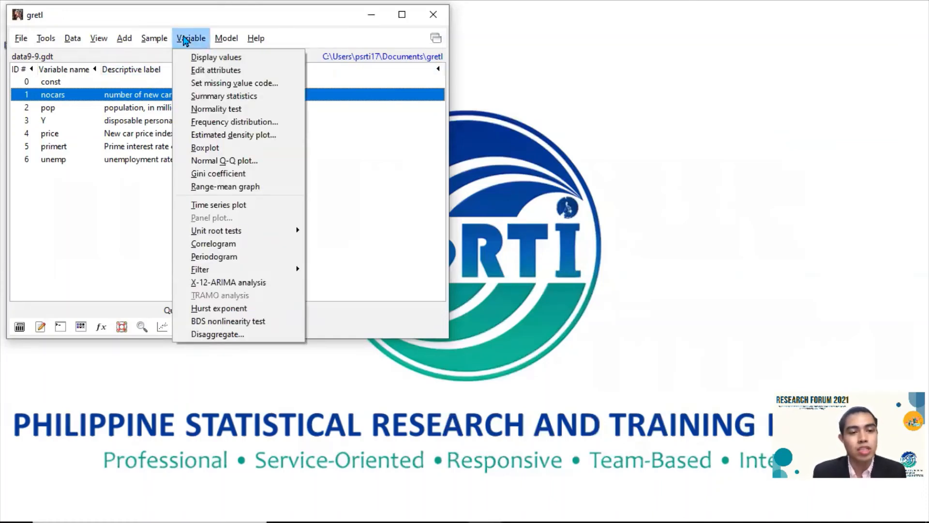
pyautogui.click(186, 41)
pyautogui.click(184, 39)
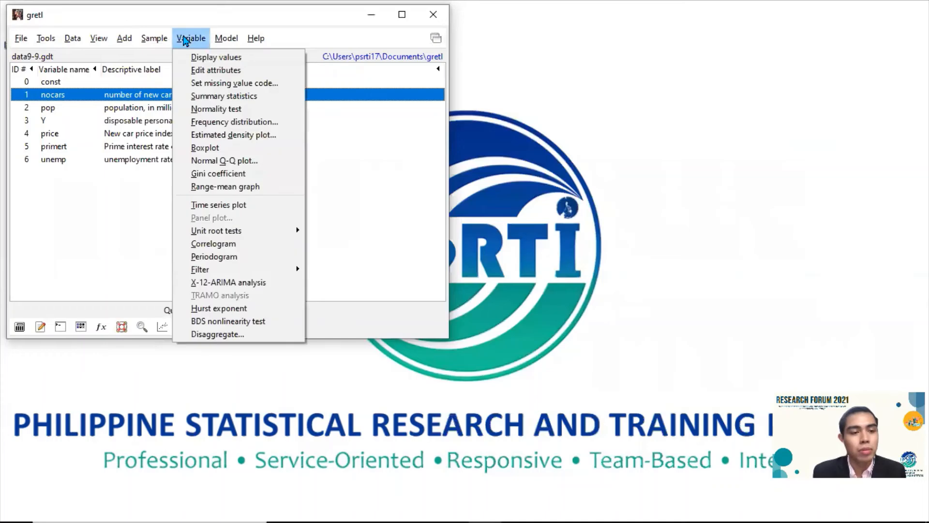
pyautogui.click(211, 206)
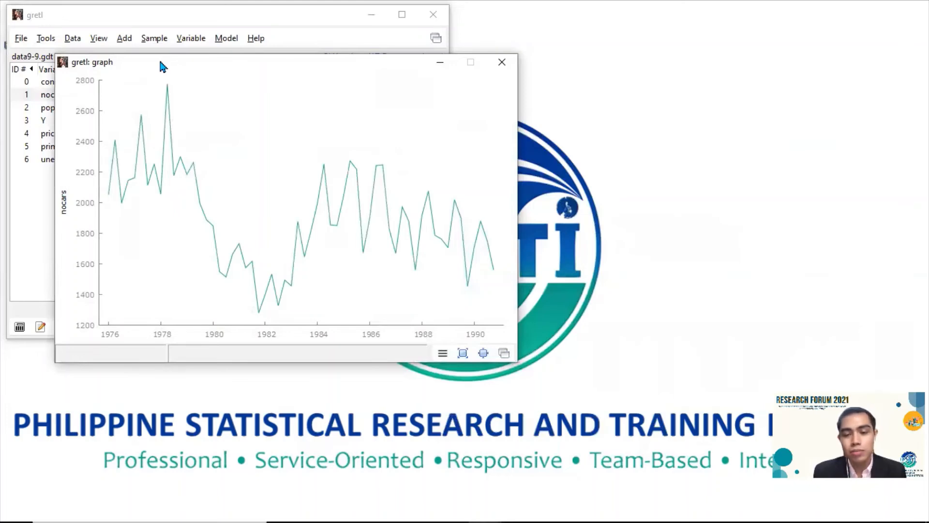
pyautogui.moveTo(163, 65); pyautogui.dragTo(561, 44)
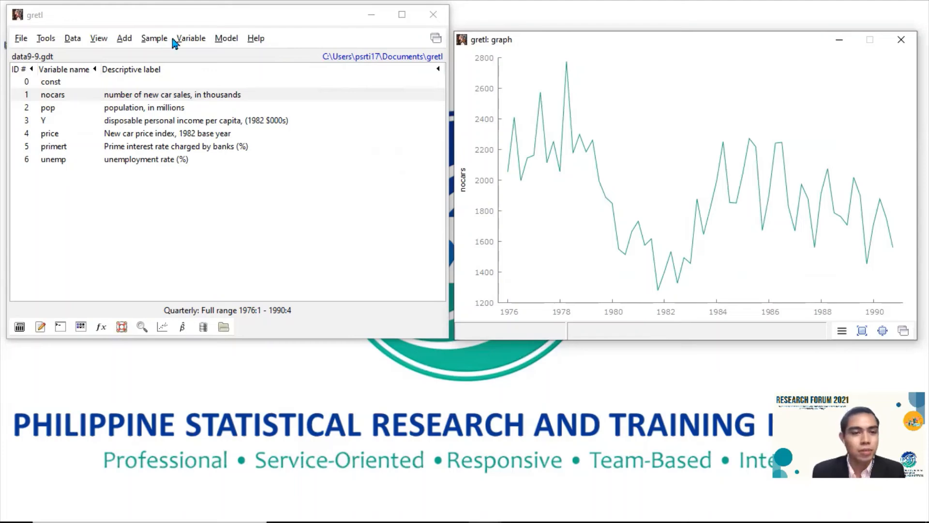
# Start an exponential moving average filter on nocars and move its settings dialog over the main window
pyautogui.click(190, 43)
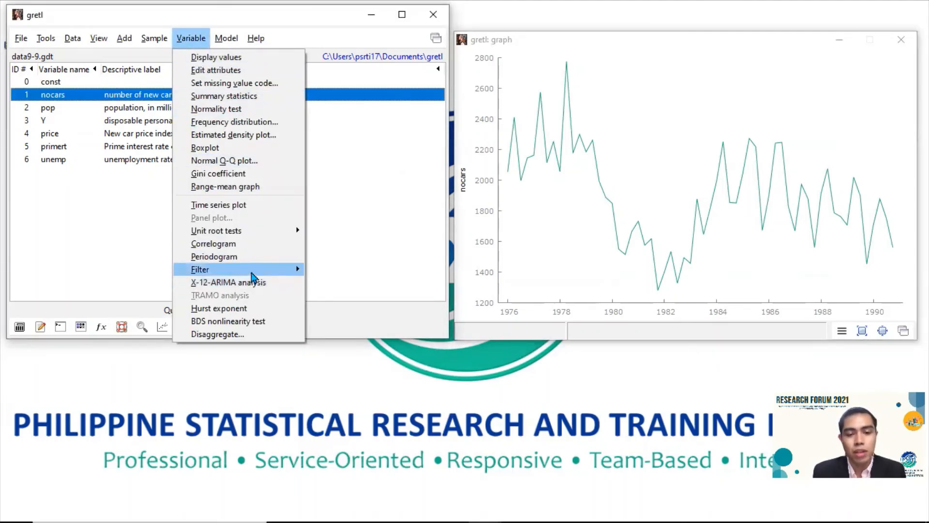
pyautogui.moveTo(251, 271)
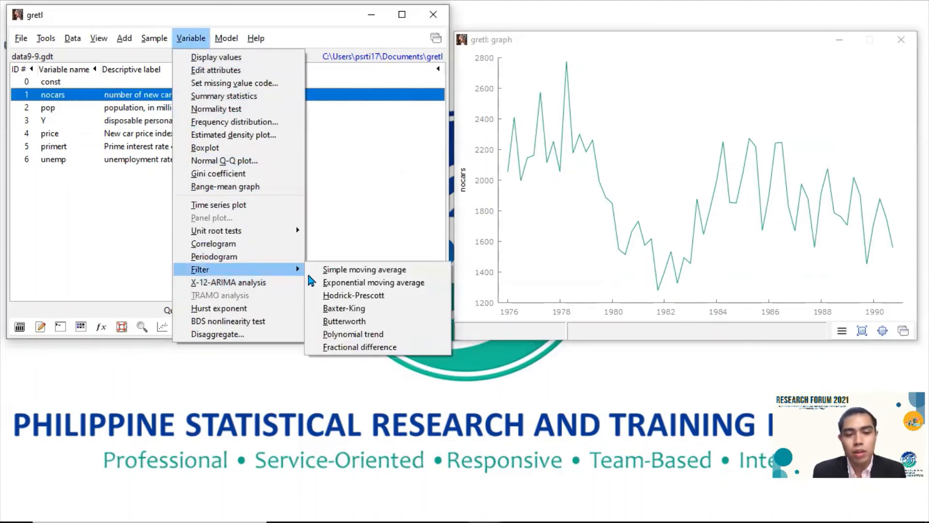
pyautogui.click(341, 285)
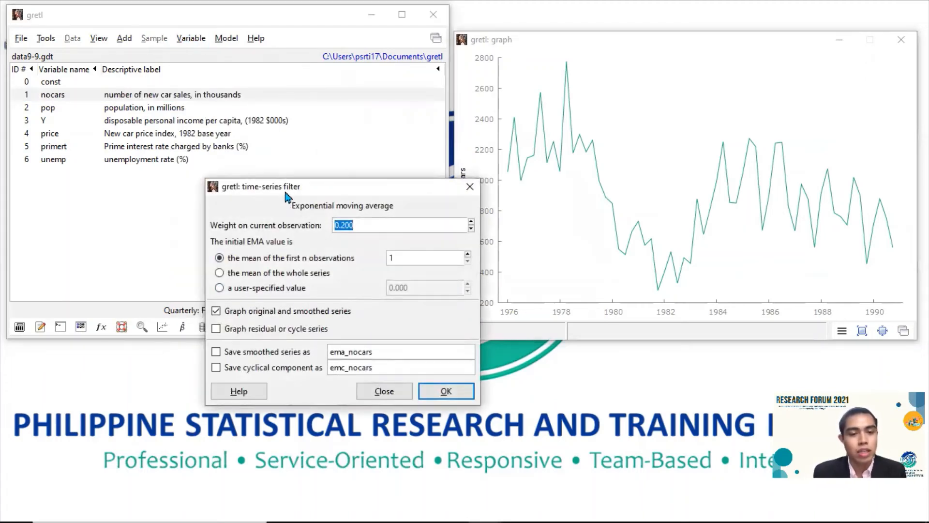
pyautogui.moveTo(279, 183); pyautogui.dragTo(245, 109)
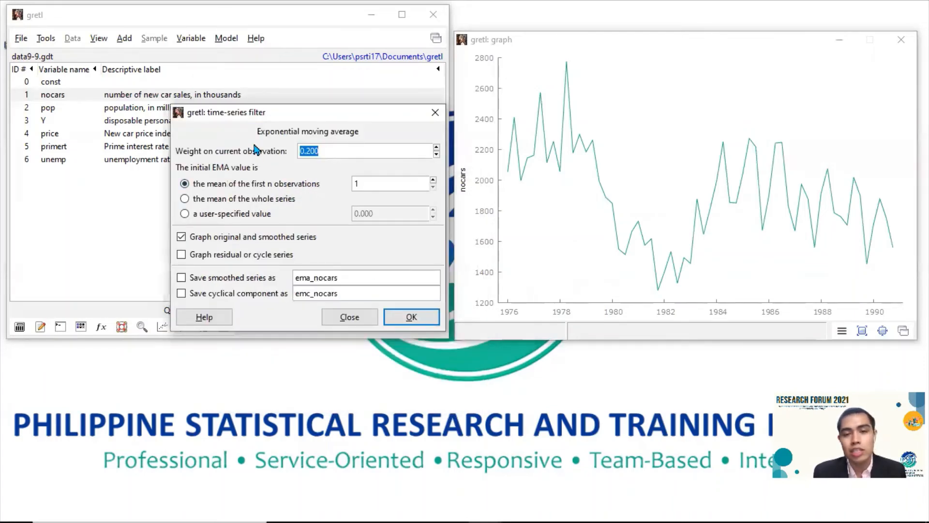